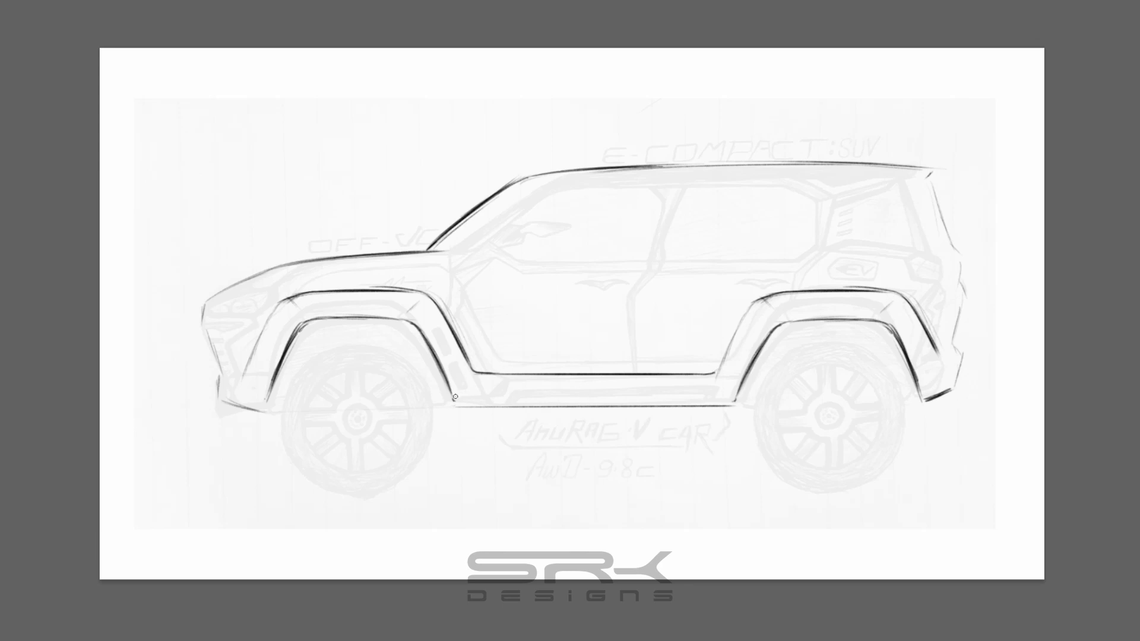
- Ink the lower sill, the windshield A-pillar edge, and the roofline with the spoiler underside
left_click_drag(455, 396, 720, 395)
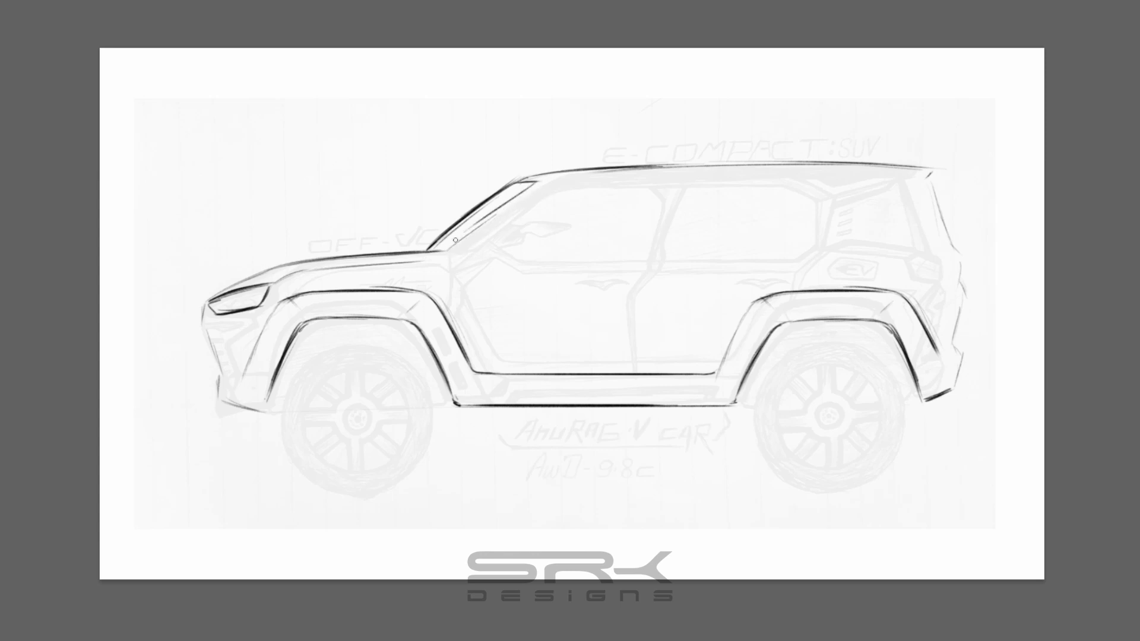
mouse_move(449, 248)
left_mouse_down()
mouse_move(536, 183)
mouse_move(782, 177)
left_mouse_up()
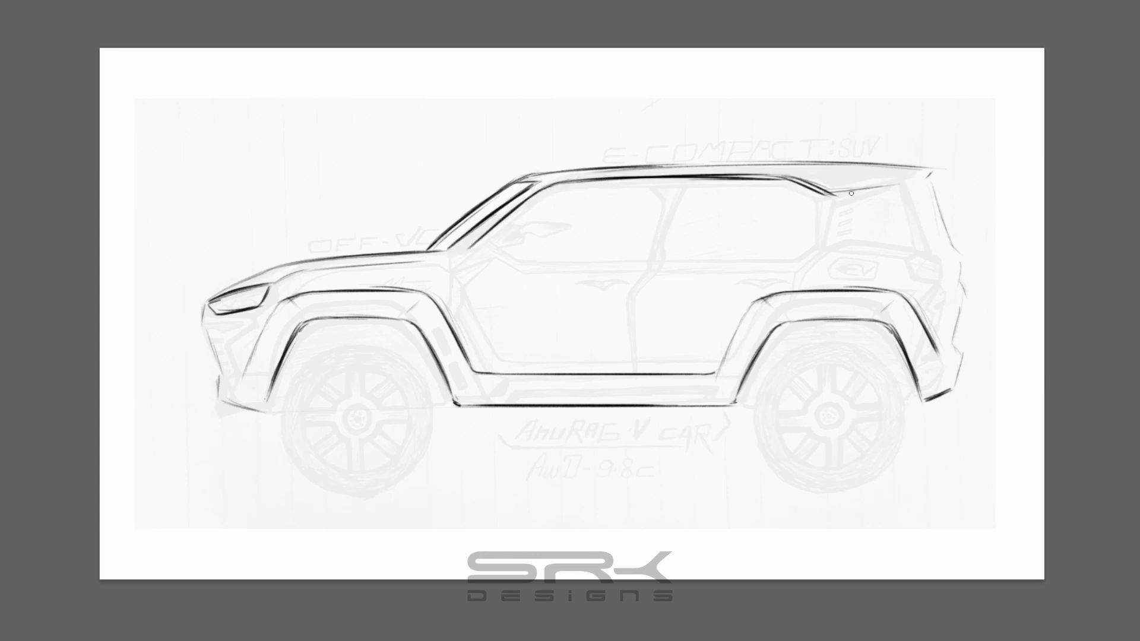
left_click_drag(851, 193, 937, 187)
left_click_drag(525, 174, 962, 169)
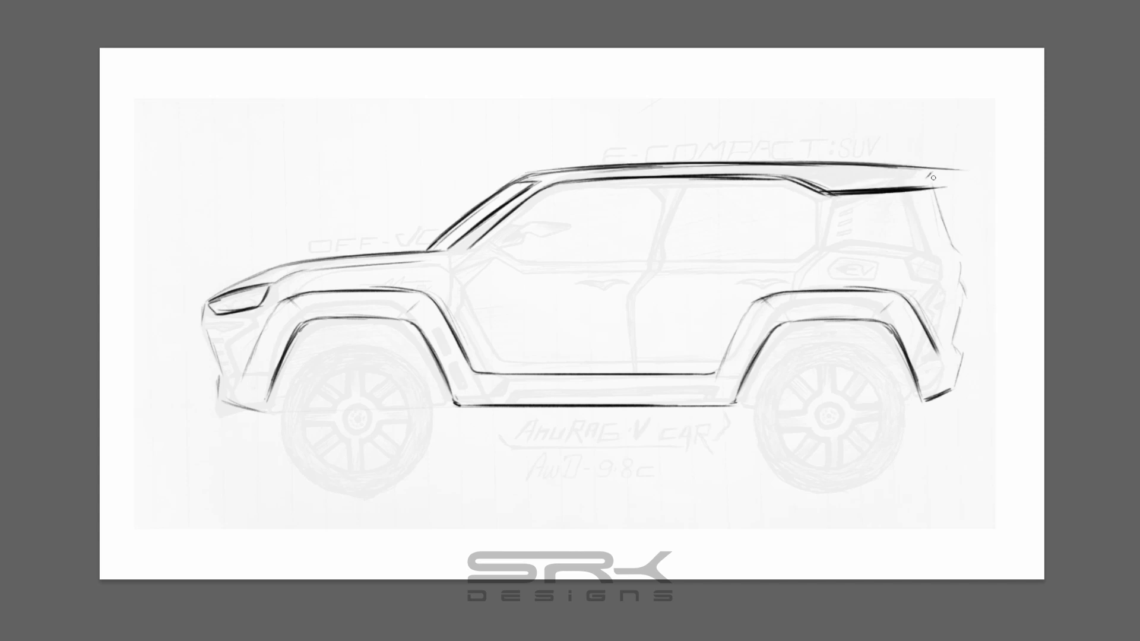
- Draw the window beltline across the doors, discarding a stray rear-window stroke
left_click_drag(898, 242, 802, 253)
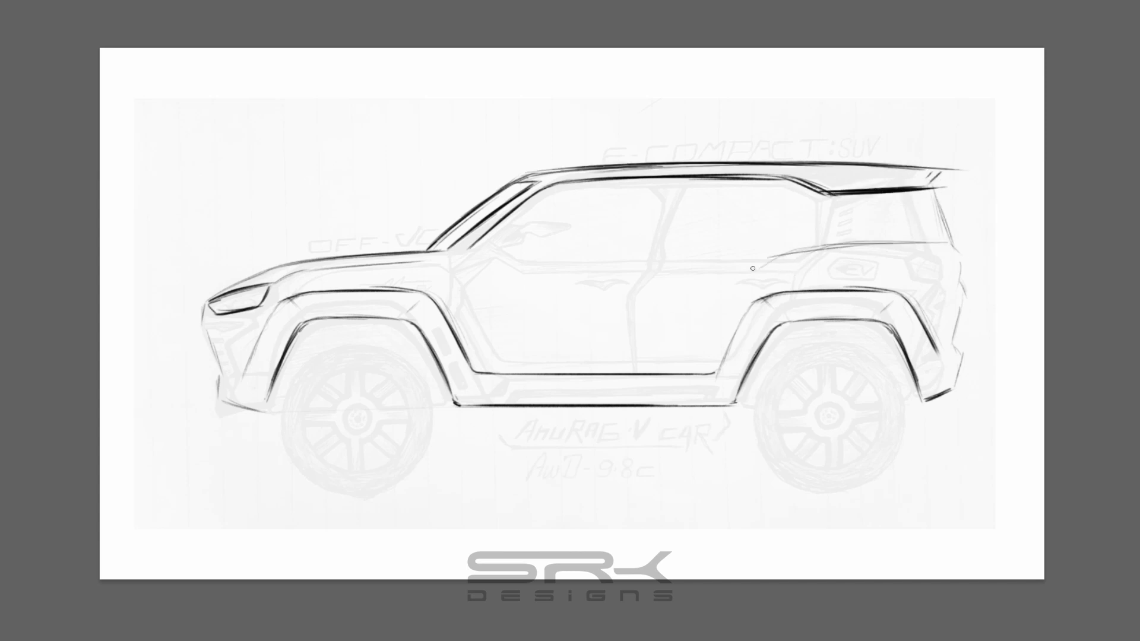
key("ctrl+z")
mouse_move(466, 250)
left_mouse_down()
mouse_move(726, 262)
mouse_move(950, 242)
left_mouse_up()
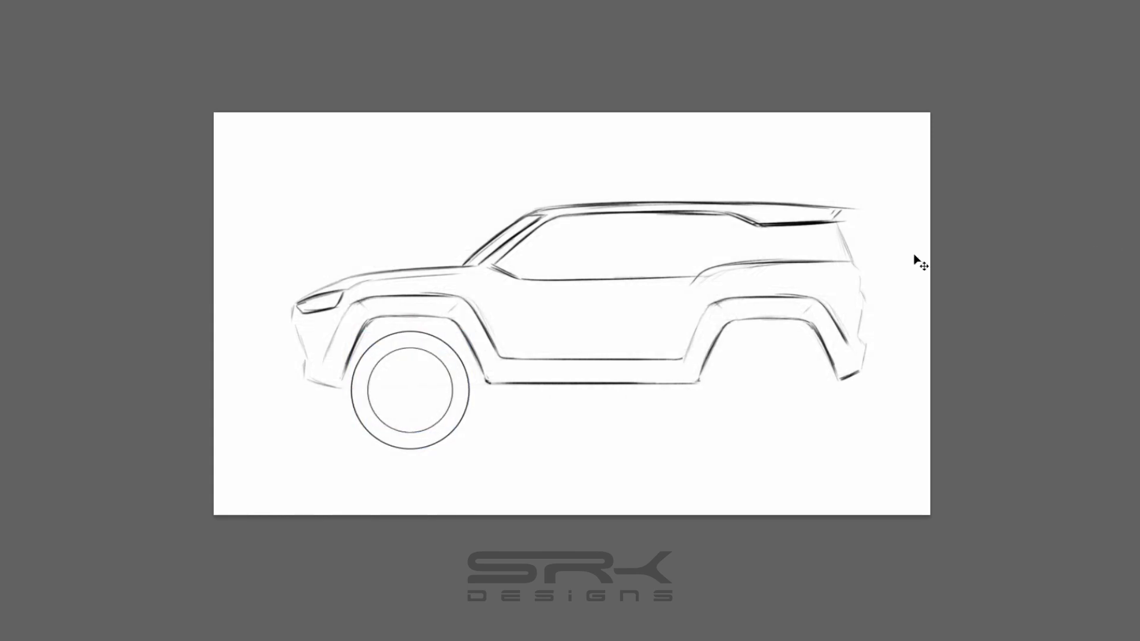
- Mirror the canvas and reshape the car's rear section with Free Transform
key("h")
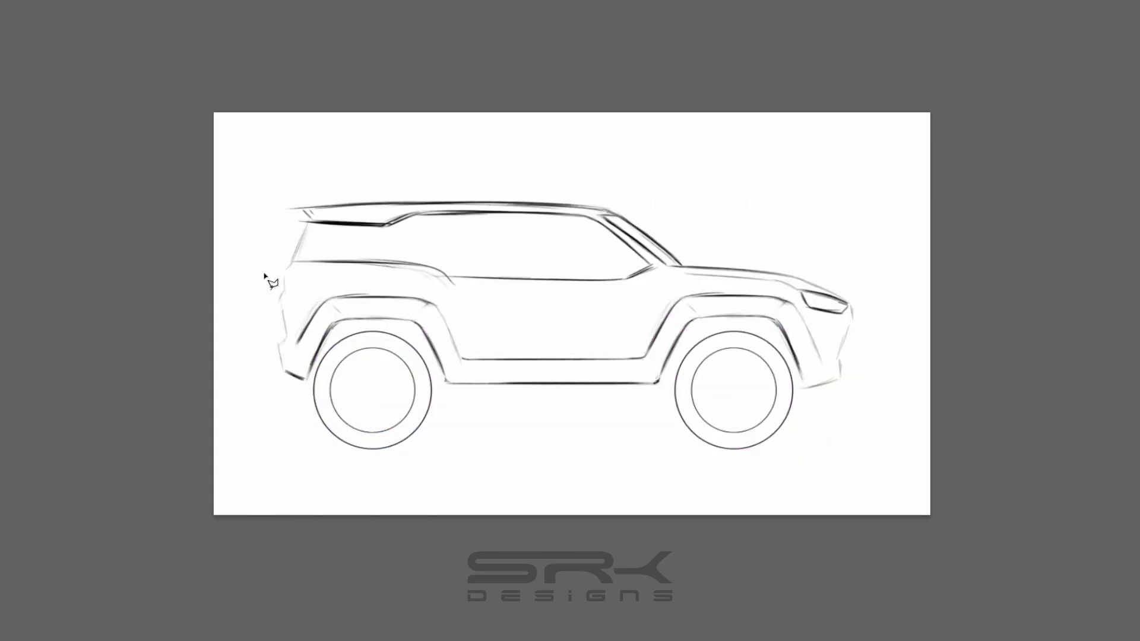
left_click_drag(239, 143, 262, 153)
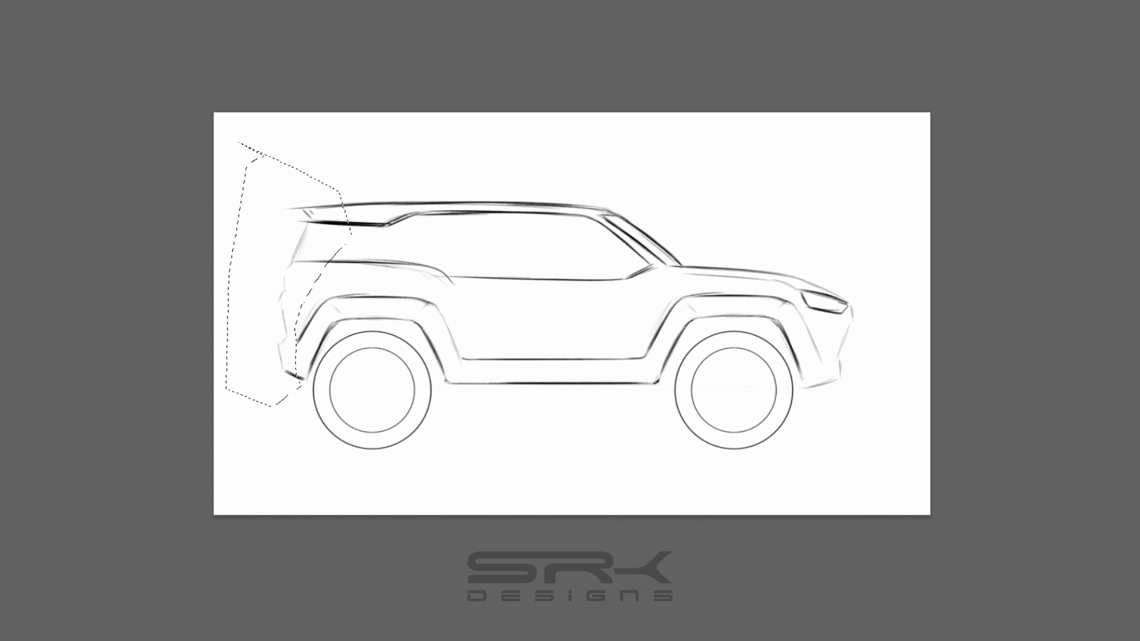
key("ctrl+t")
key("Return")
key("ctrl+0")
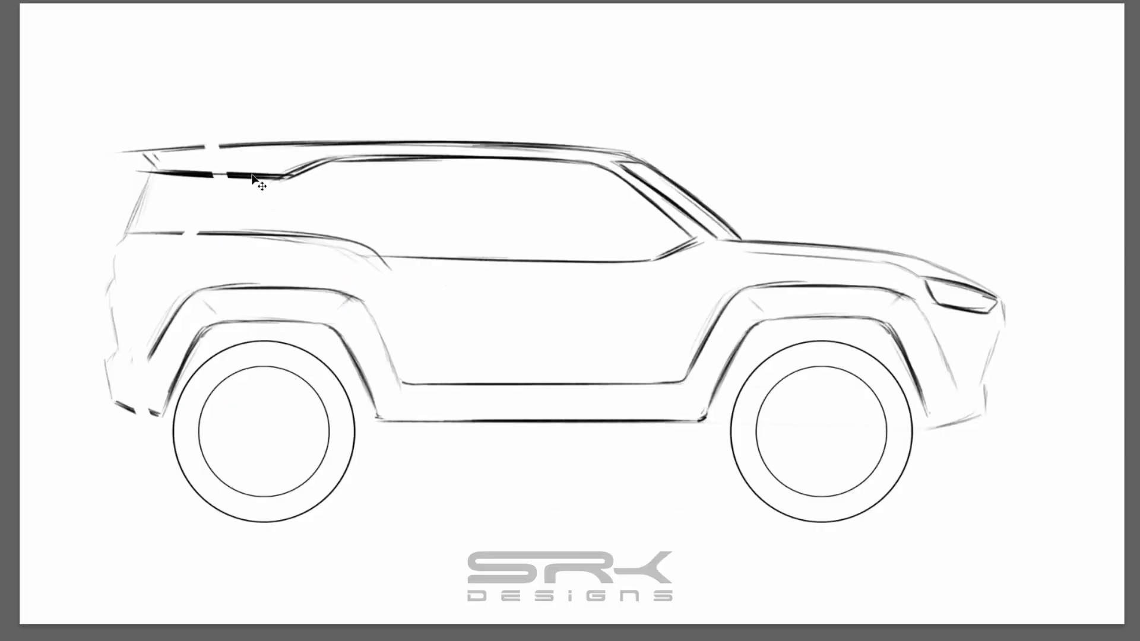
- Darken the rear roof corner, inner and top roofline, and rear beltline
left_click_drag(152, 152, 184, 150)
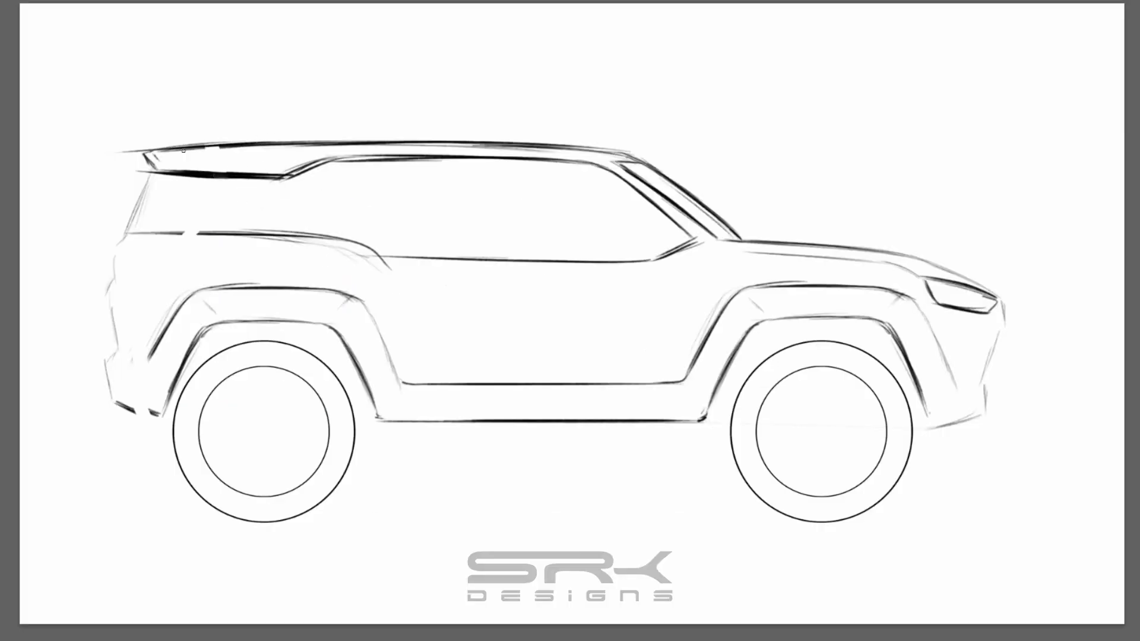
left_click_drag(361, 157, 554, 158)
mouse_move(321, 143)
left_mouse_down()
mouse_move(605, 150)
mouse_move(594, 157)
left_mouse_up()
left_click_drag(135, 230, 369, 237)
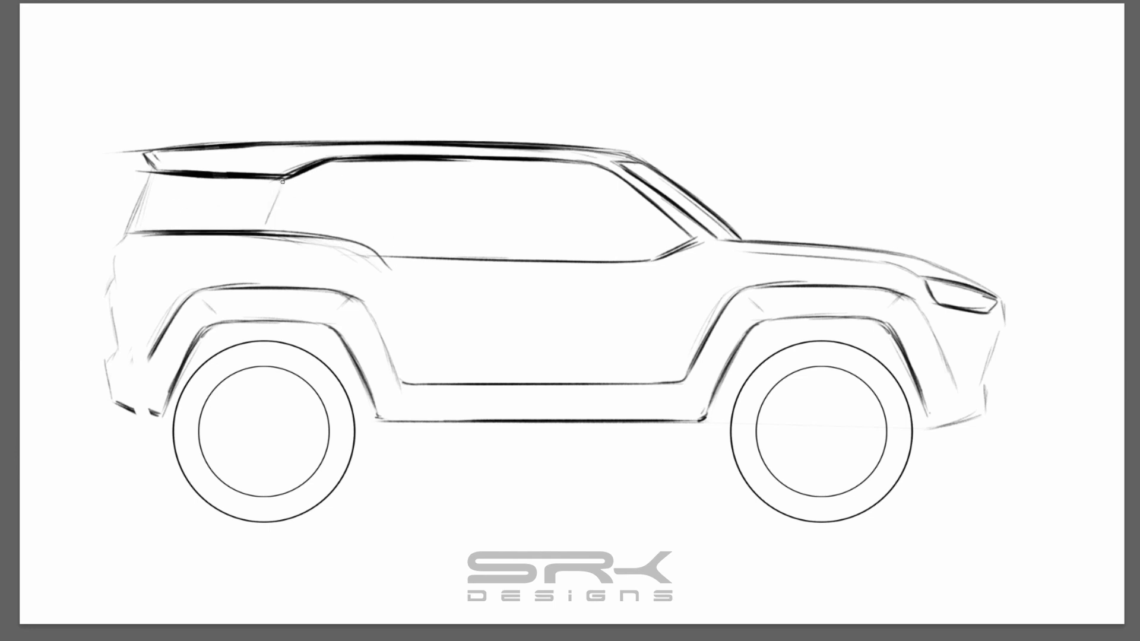
- Flip the canvas back and add the sill line, front bumper edge and ground shadow strokes
key("h")
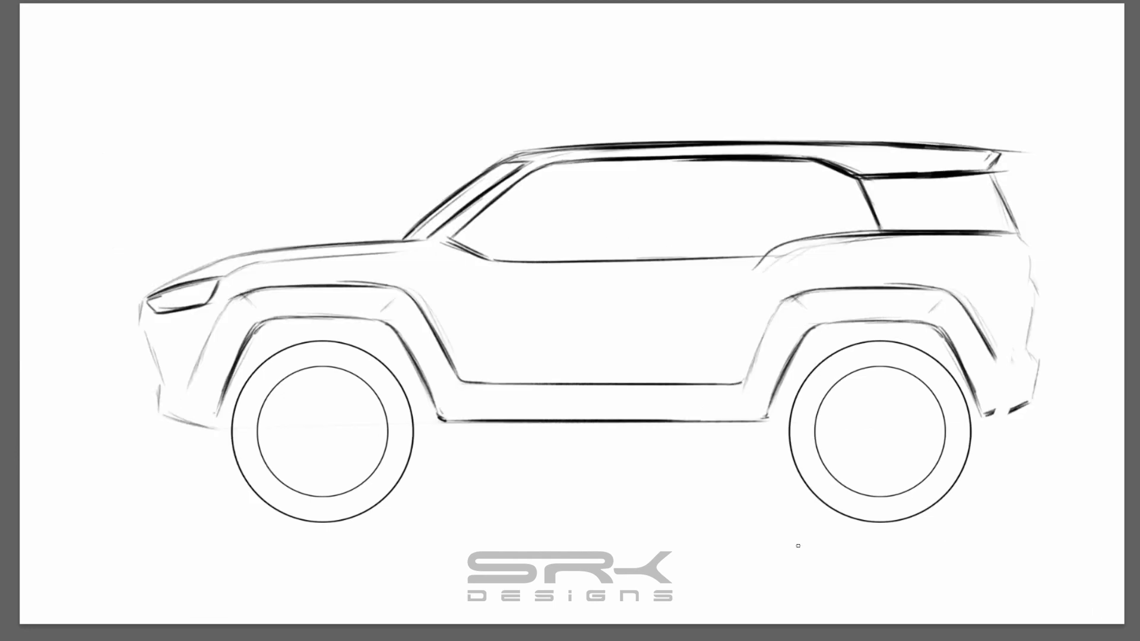
key("ctrl+minus")
left_click_drag(462, 421, 685, 417)
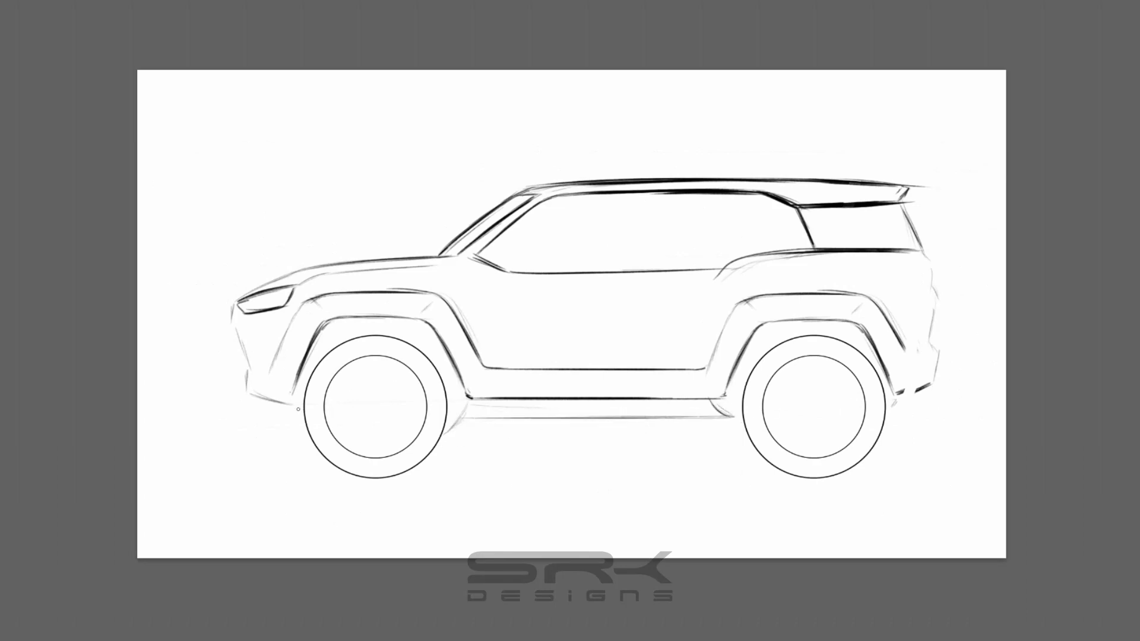
left_click_drag(249, 399, 290, 406)
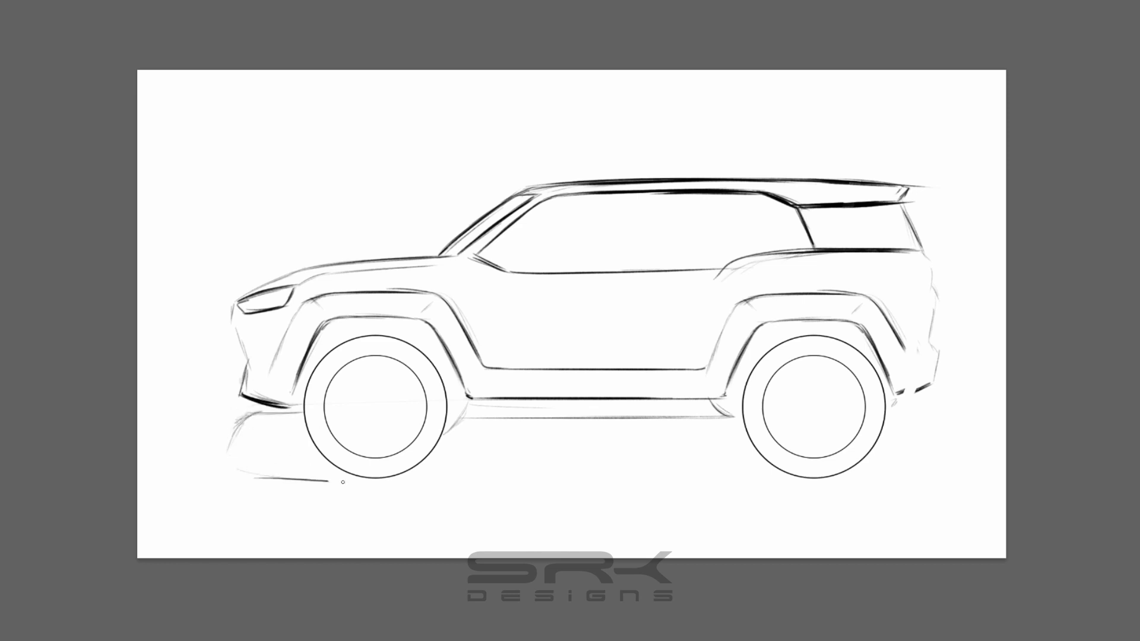
left_click_drag(348, 474, 235, 467)
left_click_drag(415, 469, 788, 472)
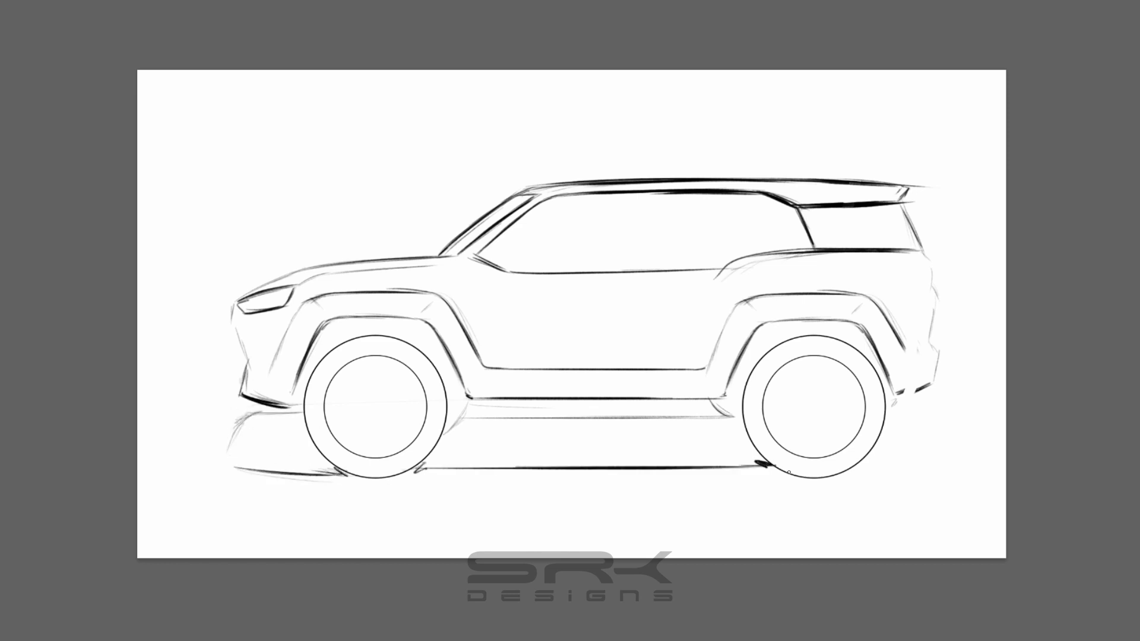
left_click_drag(863, 467, 962, 455)
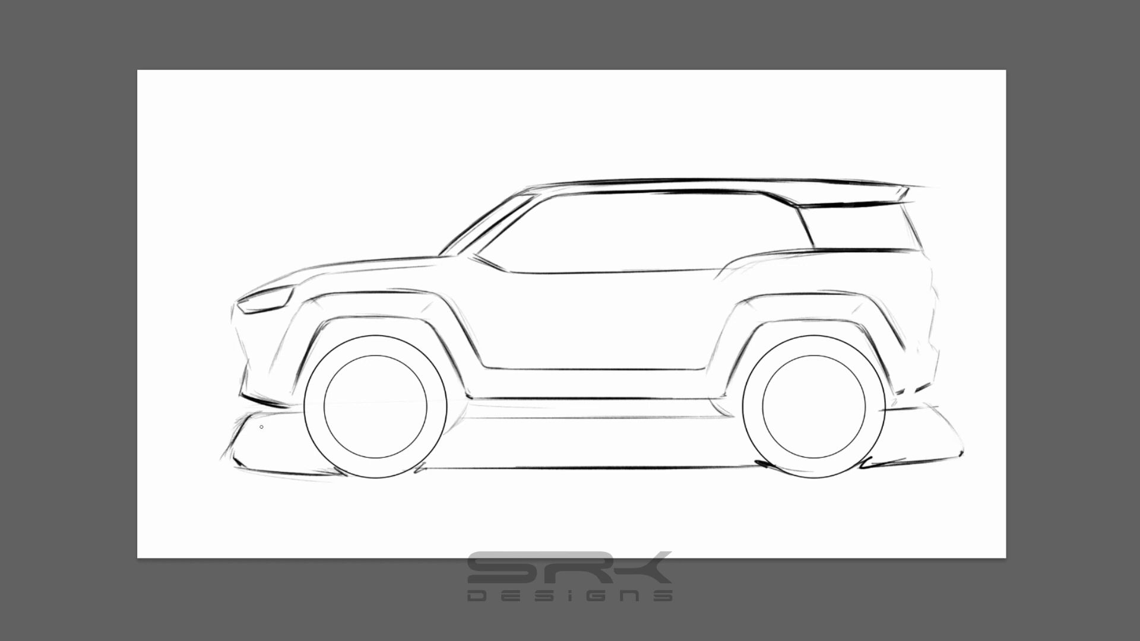
left_click_drag(454, 416, 720, 413)
- Erase the faint sill lines and the old ground shadow strokes under the car
scroll(570, 320, "down", 5)
scroll(570, 320, "up", 3)
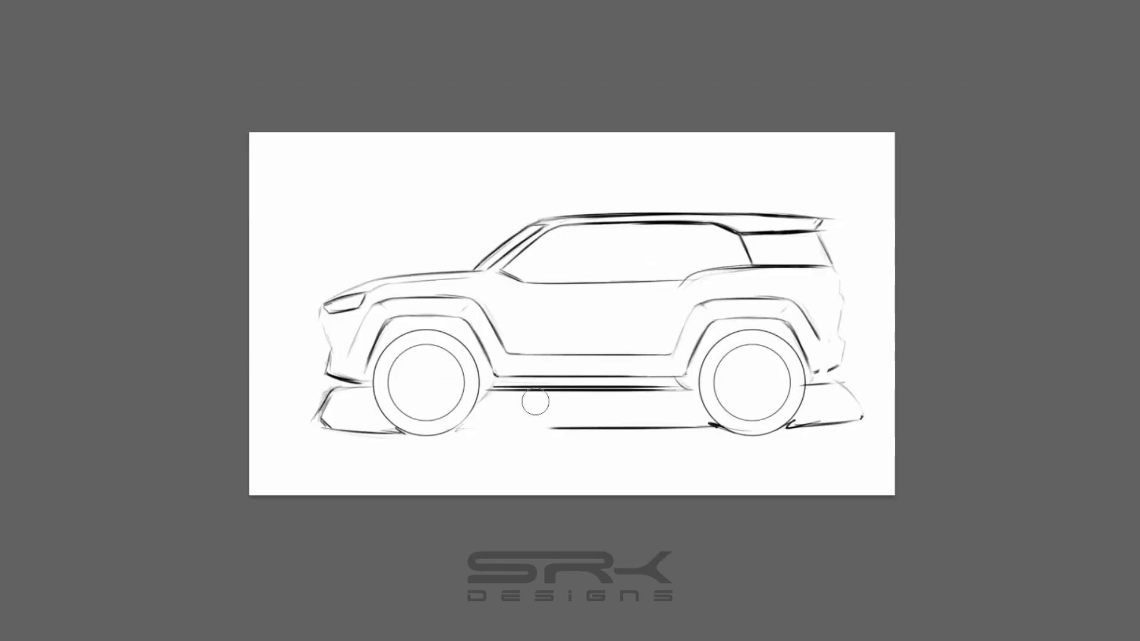
mouse_move(493, 385)
left_mouse_down()
mouse_move(678, 404)
mouse_move(517, 428)
left_mouse_up()
left_click_drag(689, 410, 624, 428)
left_click_drag(339, 404, 466, 445)
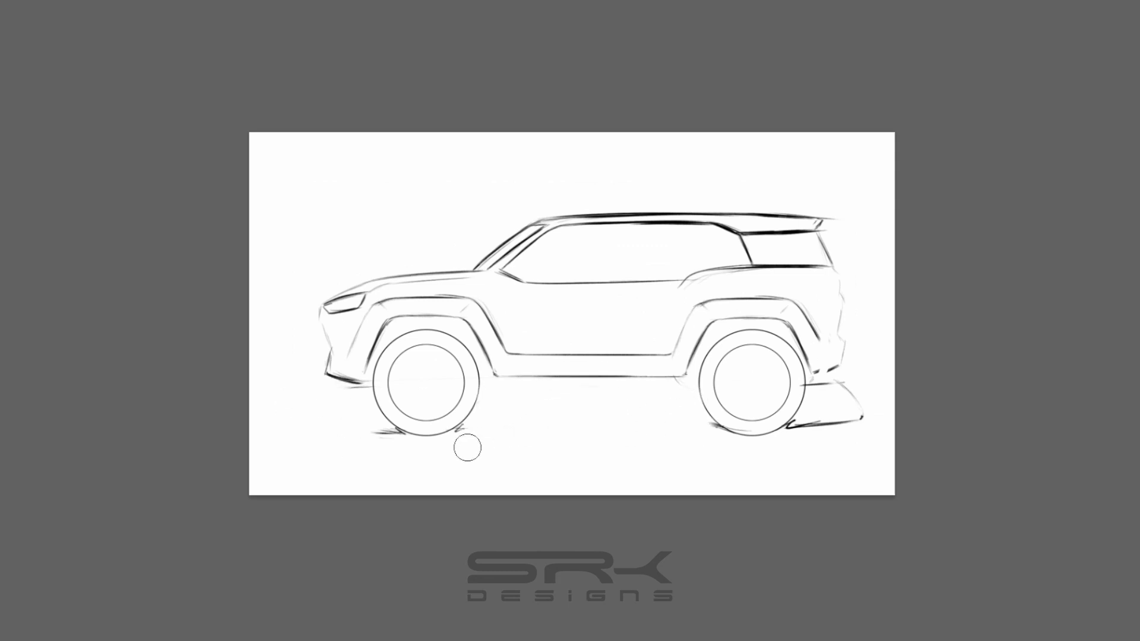
- Lasso the car body and nudge it slightly downward
left_click(855, 406)
mouse_move(211, 413)
left_mouse_down()
mouse_move(888, 402)
mouse_move(241, 202)
left_mouse_up()
key("v")
key("Down")
key("Down")
key("Down")
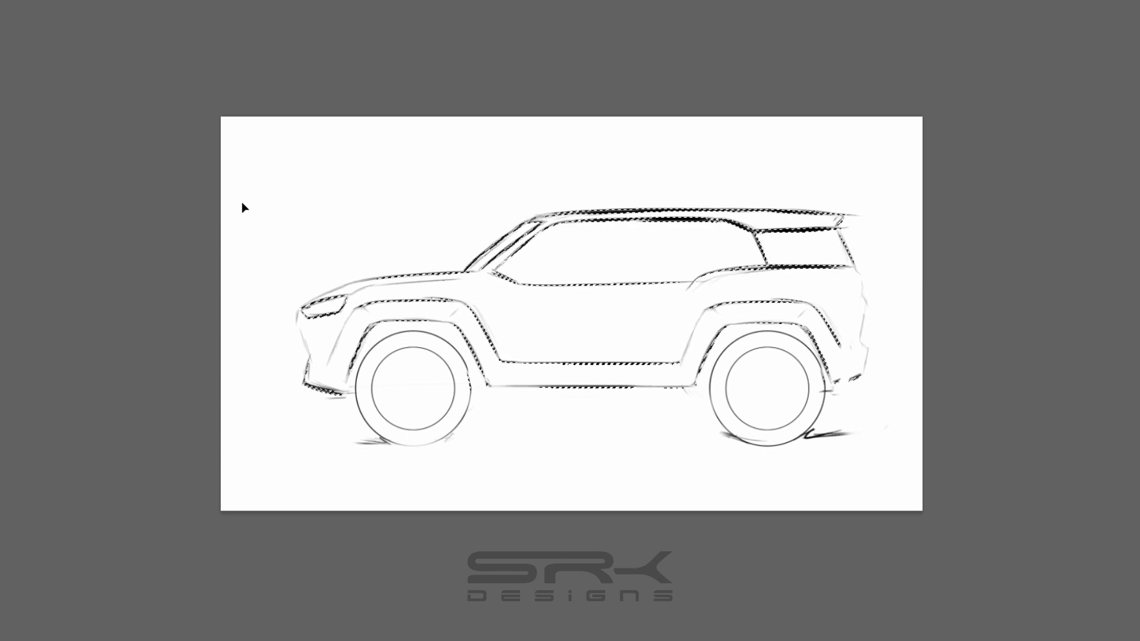
- Darken the rocker line and draw a new ground line plus sill line past the tyres
left_click_drag(488, 386, 665, 386)
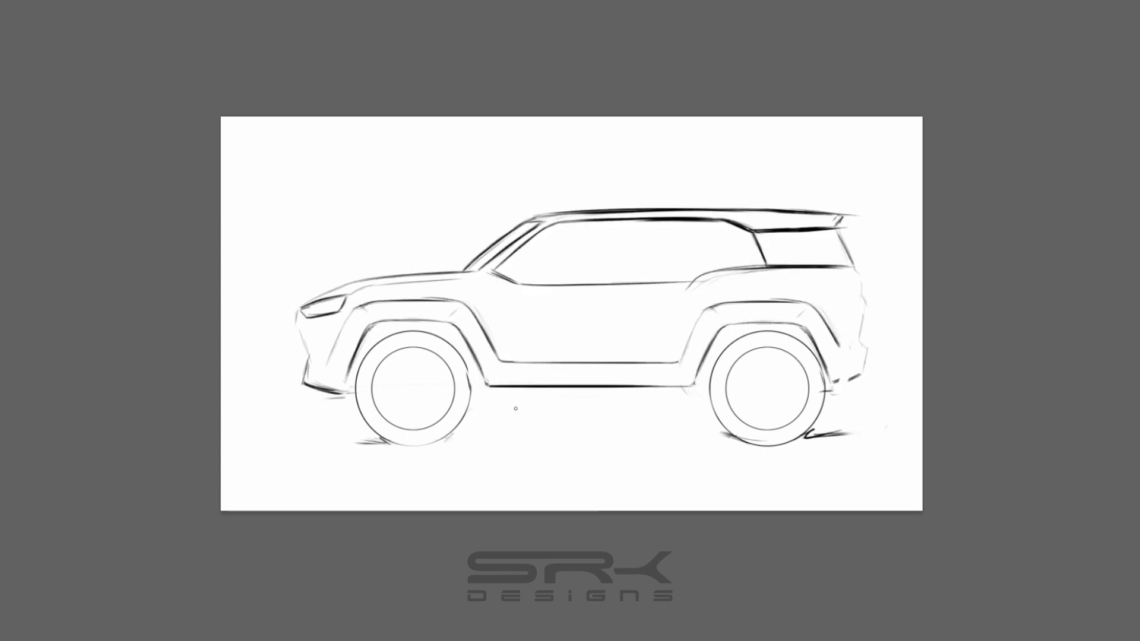
mouse_move(381, 444)
left_mouse_down()
mouse_move(353, 444)
mouse_move(849, 448)
left_mouse_up()
key("ctrl+z")
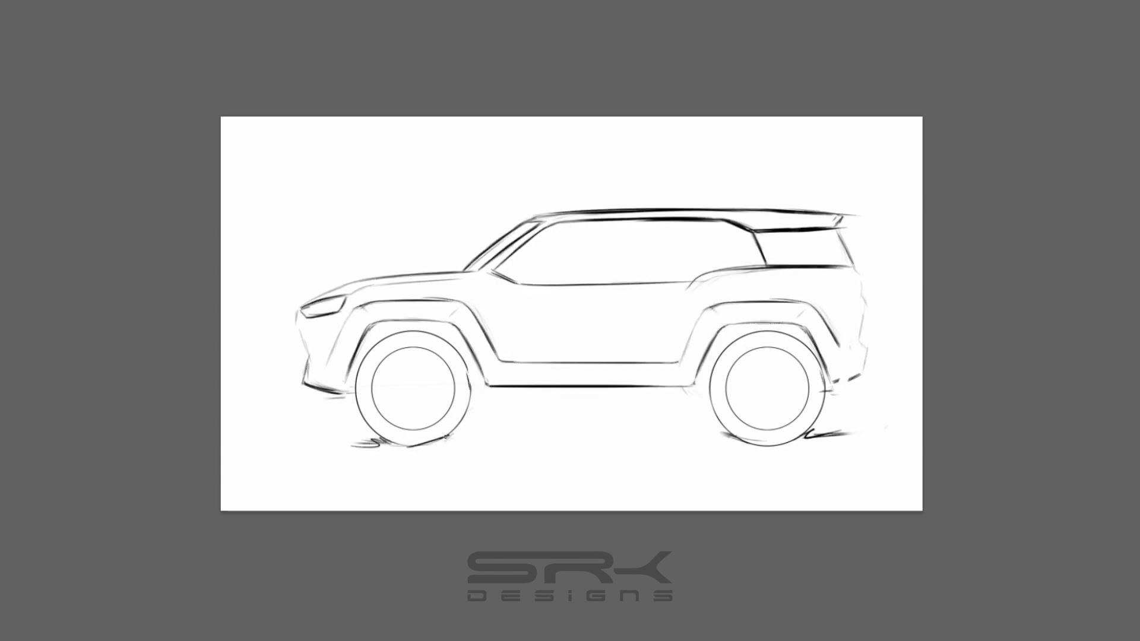
left_click_drag(410, 443, 713, 436)
left_click_drag(626, 437, 868, 429)
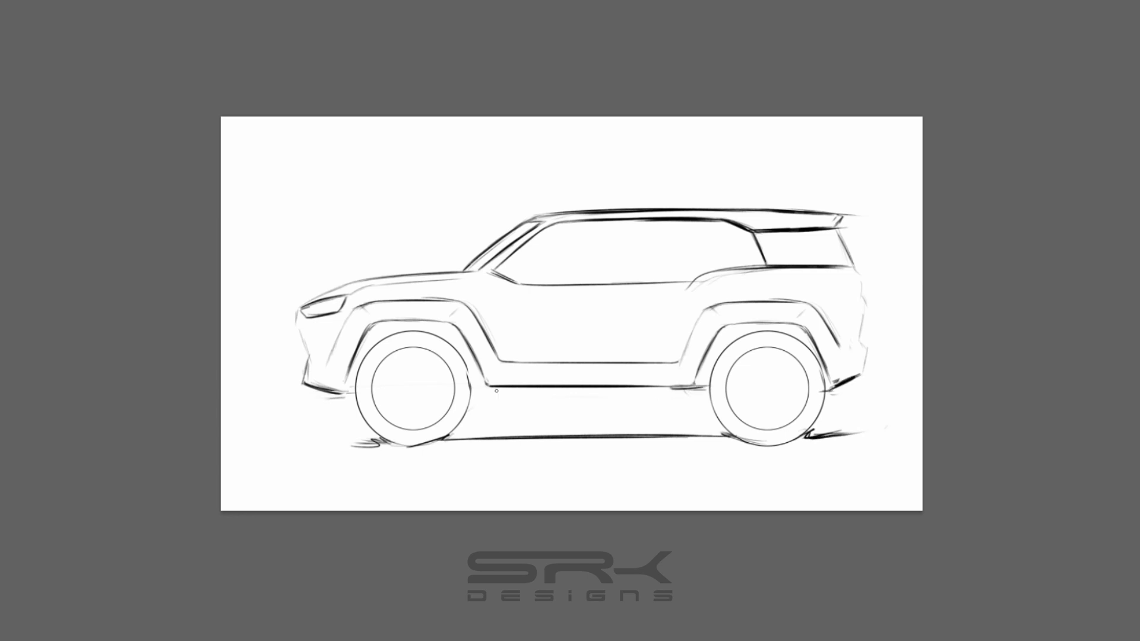
mouse_move(701, 406)
left_mouse_down()
mouse_move(324, 408)
mouse_move(395, 446)
mouse_move(706, 440)
left_mouse_up()
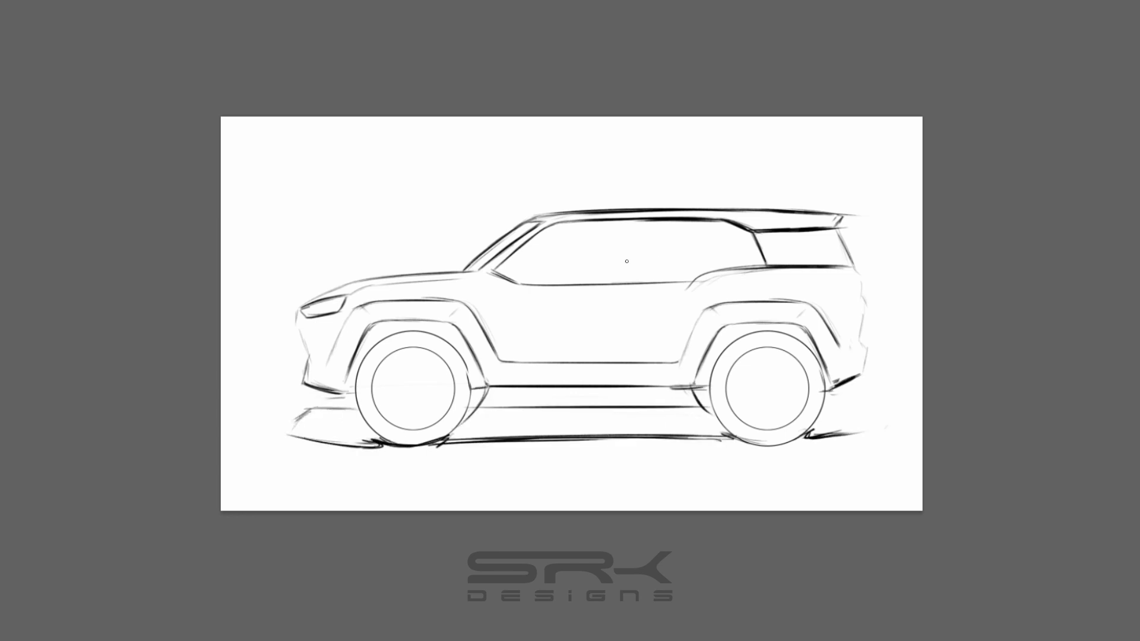
- Add belt-line strokes and ink the rear edge and lower bumper edge, then reset the view
mouse_move(490, 299)
left_mouse_down()
mouse_move(703, 299)
mouse_move(468, 299)
left_mouse_up()
scroll(841, 293, "up", 5)
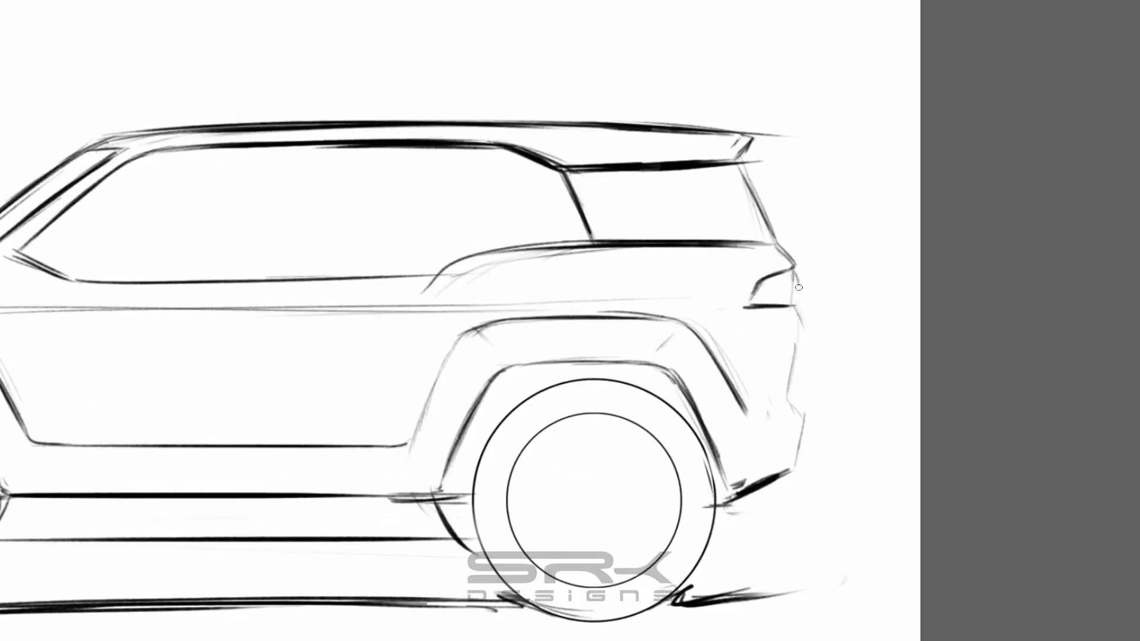
mouse_move(793, 307)
left_mouse_down()
mouse_move(801, 418)
mouse_move(736, 496)
left_mouse_up()
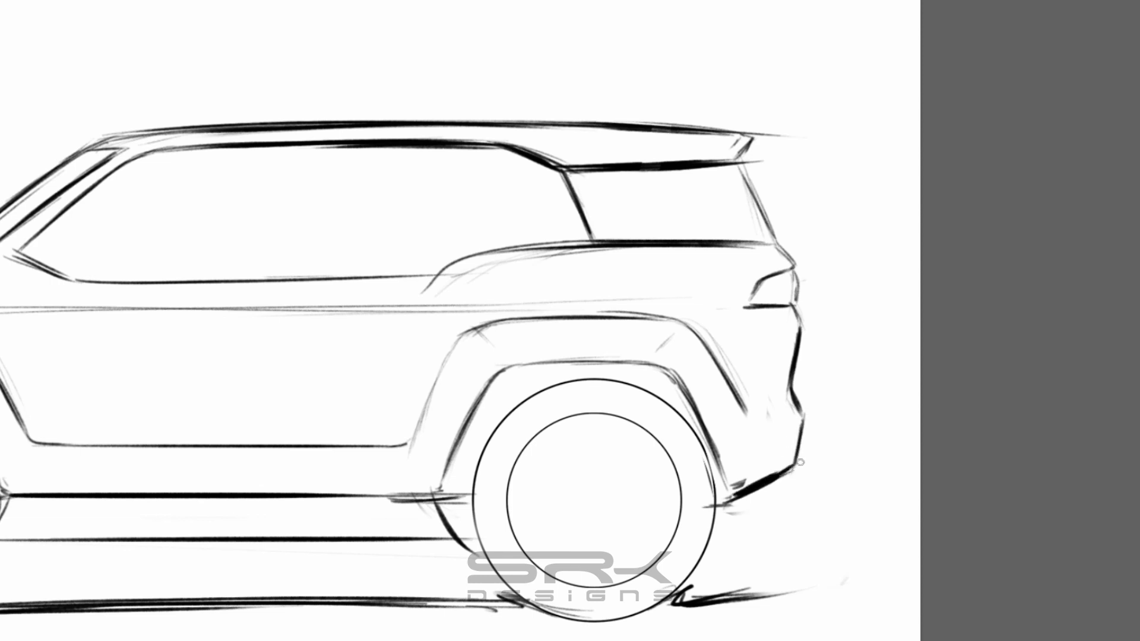
scroll(469, 412, "down", 1)
mouse_move(493, 369)
left_mouse_down()
mouse_move(626, 311)
mouse_move(683, 415)
left_mouse_up()
key("Escape")
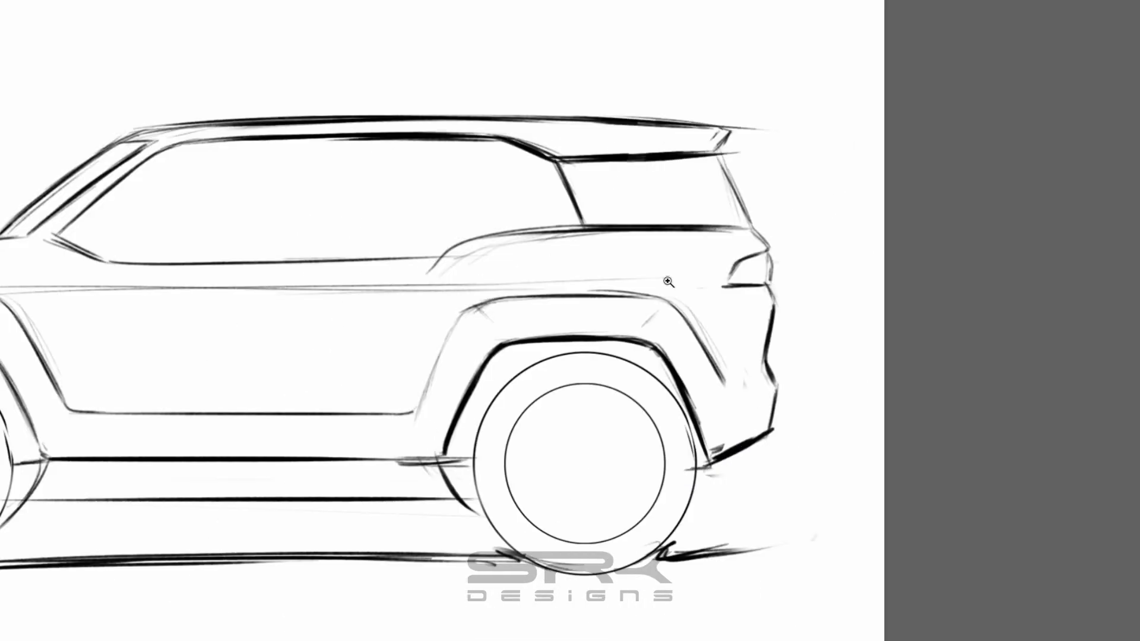
key("ctrl+0")
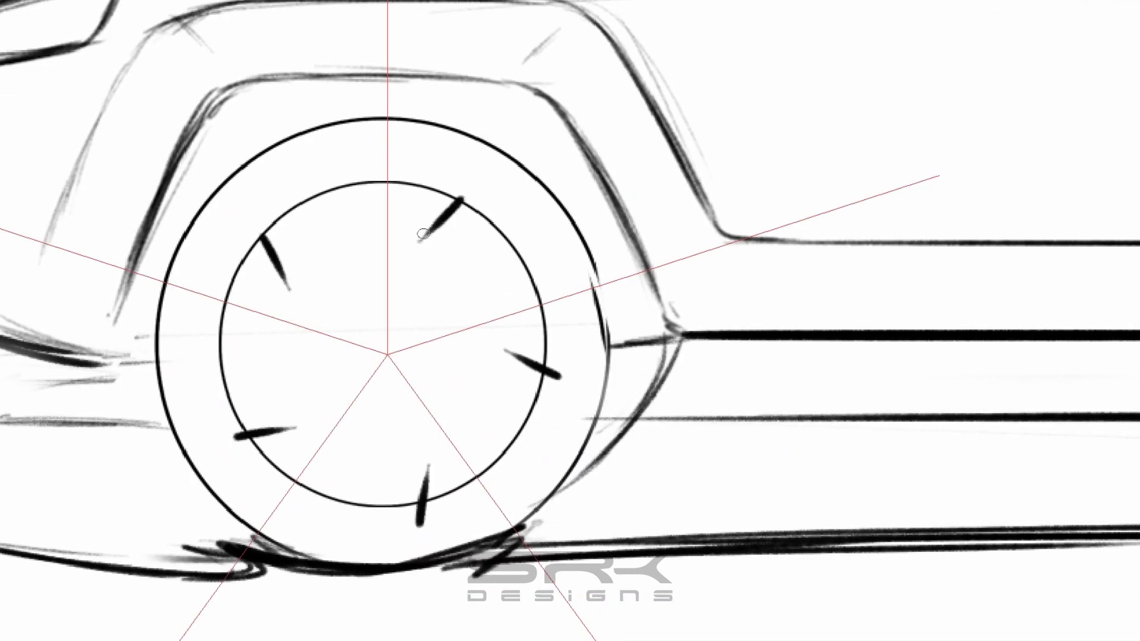
- Draw the spokes radiating around the hub inside the front wheel
left_click_drag(395, 385, 428, 469)
mouse_move(403, 330)
left_mouse_down()
mouse_move(416, 244)
mouse_move(402, 323)
left_mouse_up()
key("ctrl+z")
mouse_move(371, 172)
left_mouse_down()
mouse_move(363, 321)
mouse_move(366, 309)
left_mouse_up()
- Shade the inner rim and cross-hatch the spoke openings dark
left_click_drag(278, 238, 362, 193)
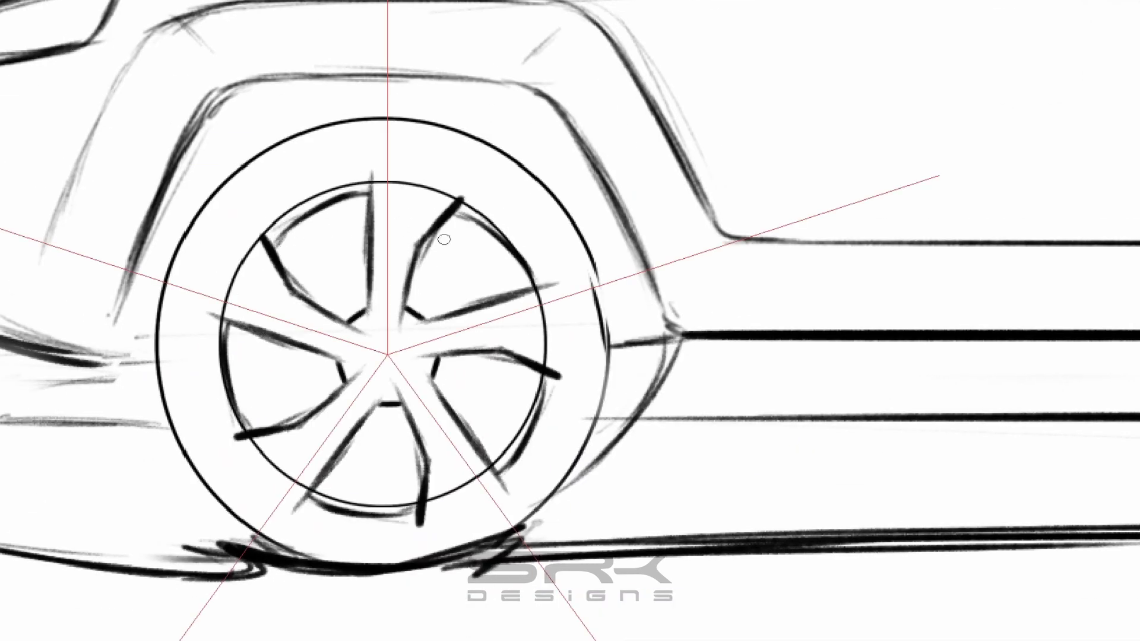
mouse_move(416, 315)
left_mouse_down()
mouse_move(422, 273)
mouse_move(458, 228)
left_mouse_up()
left_click_drag(460, 308, 478, 220)
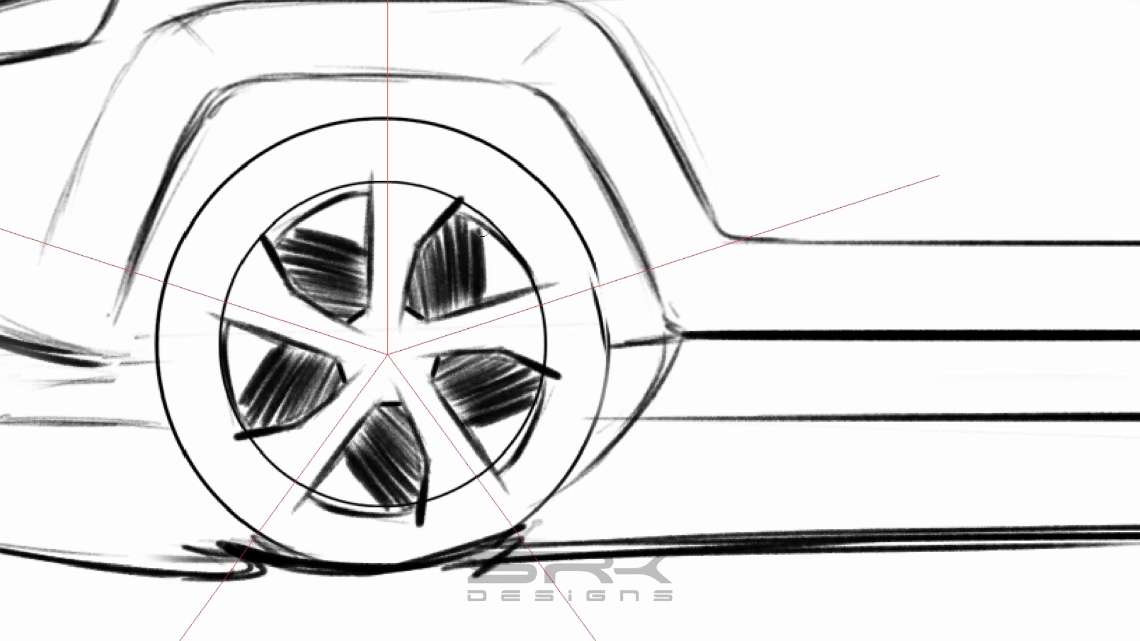
mouse_move(492, 300)
left_mouse_down()
mouse_move(523, 249)
mouse_move(441, 249)
left_mouse_up()
mouse_move(279, 229)
left_mouse_down()
mouse_move(374, 196)
mouse_move(362, 199)
left_mouse_up()
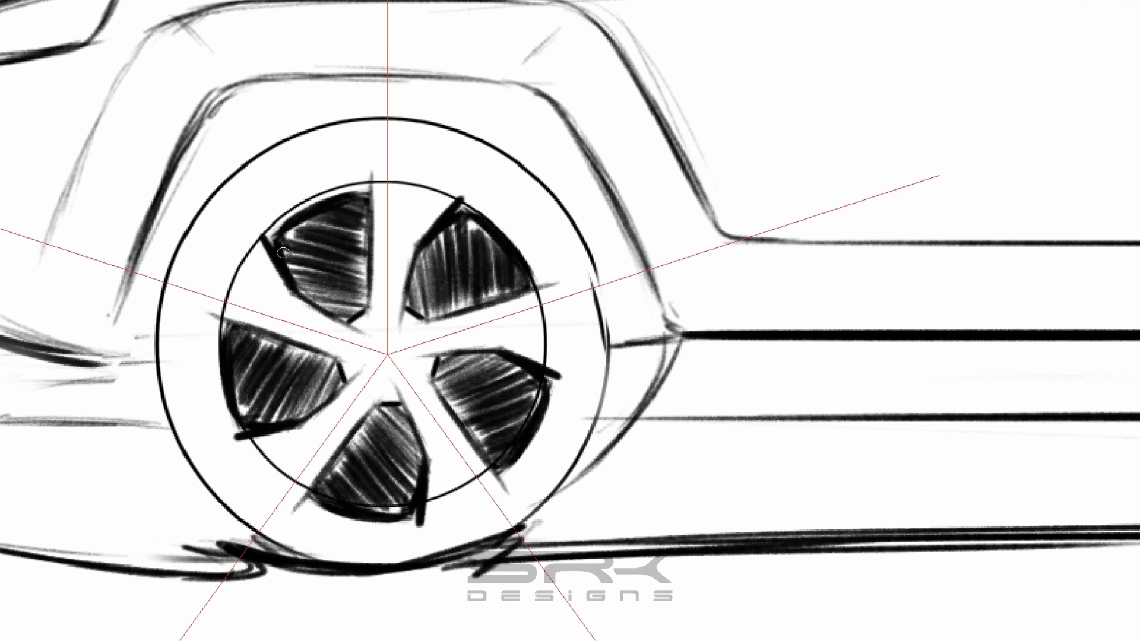
mouse_move(291, 279)
left_mouse_down()
mouse_move(321, 217)
mouse_move(363, 303)
mouse_move(350, 328)
left_mouse_up()
- Darken and sharpen the spoke outlines, then fit the whole SUV in view
left_click_drag(373, 175, 368, 309)
left_click_drag(376, 202, 378, 297)
key("ctrl+0")
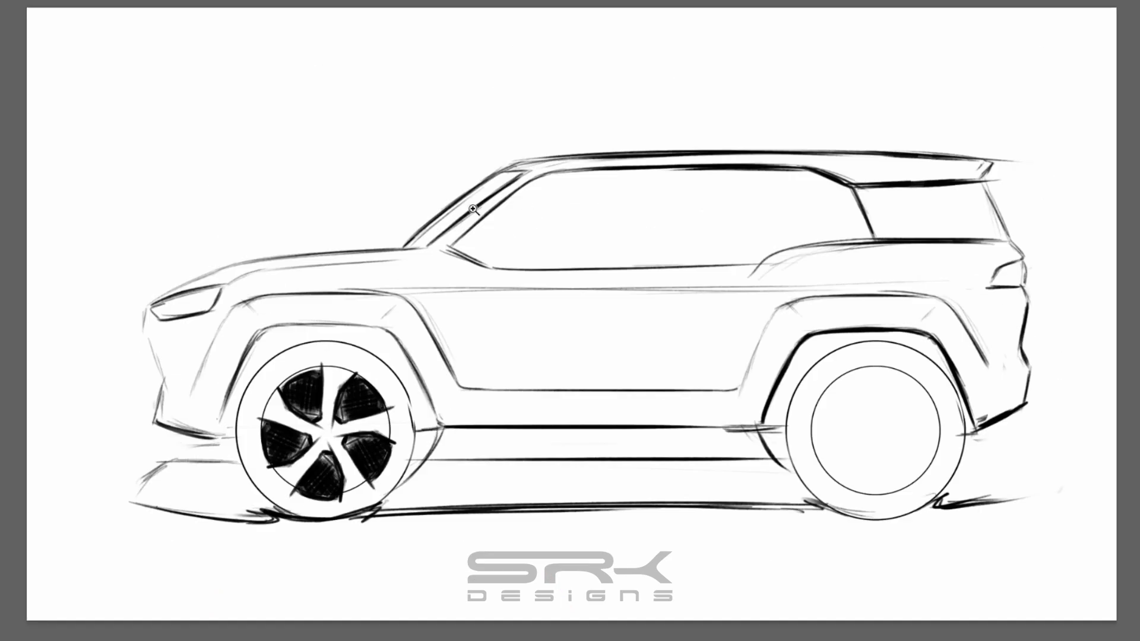
- Duplicate the spoked rim and place the copy onto the rear wheel
key("ctrl+t")
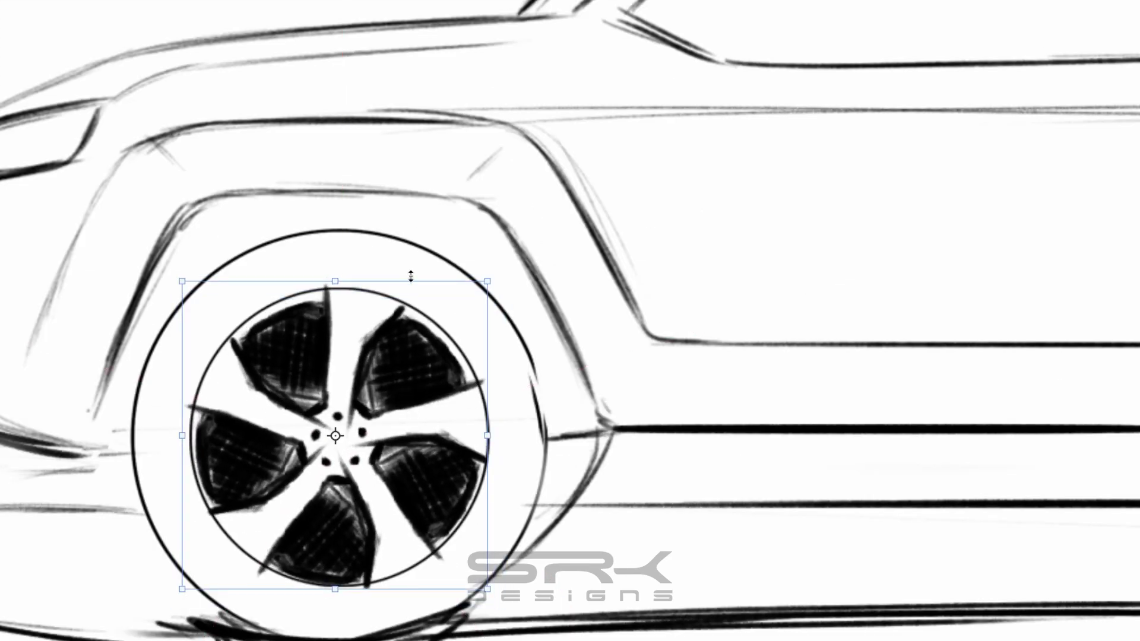
key("Up")
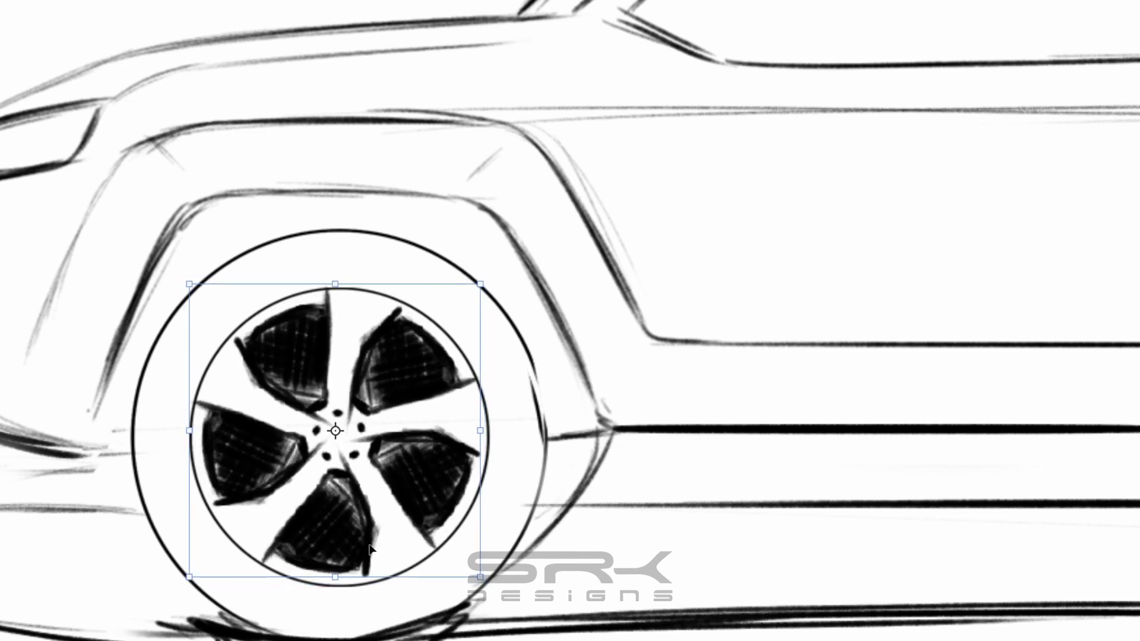
key("Escape")
key("ctrl+minus")
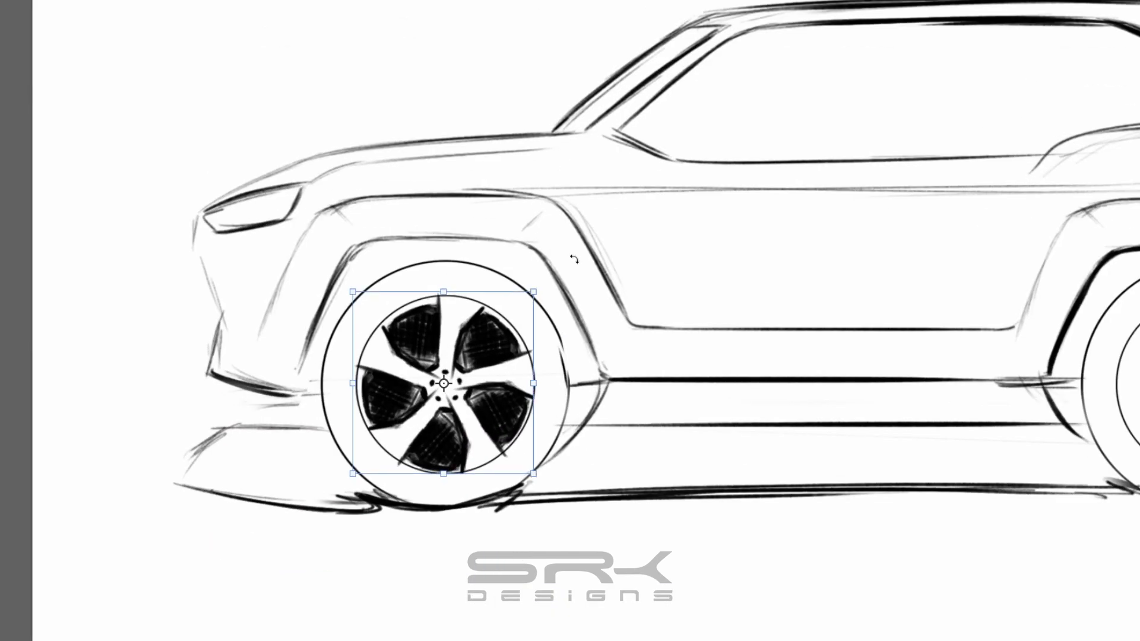
key("ctrl+minus")
left_click_drag(405, 443, 828, 443)
- Warp the front and rear rims to fit their wheels in perspective
key("ctrl+plus")
key("ctrl+t")
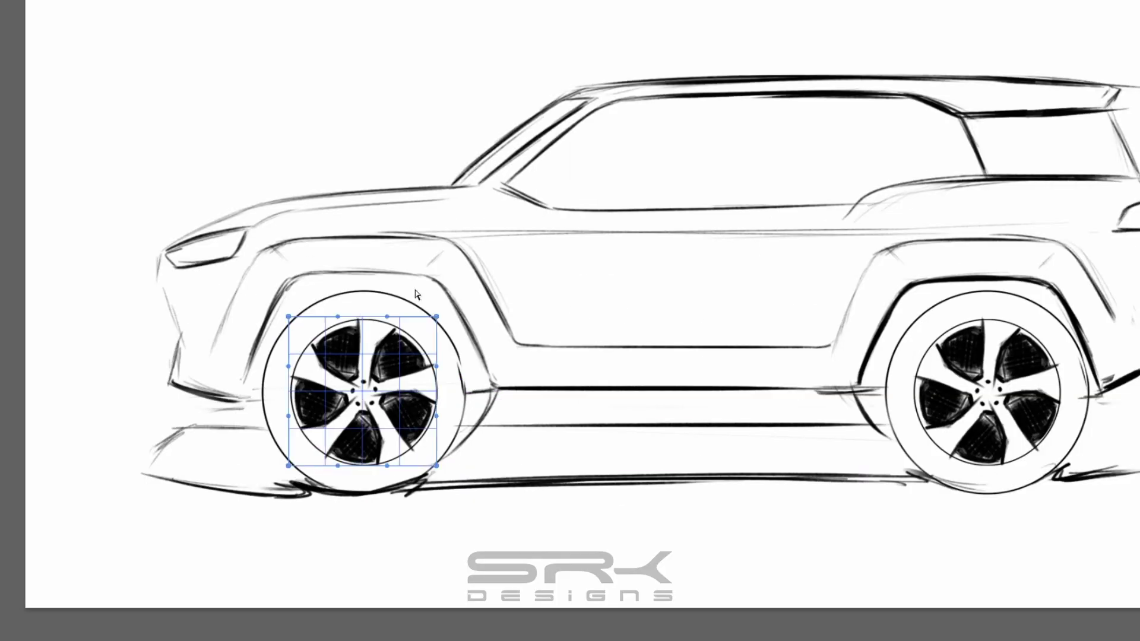
key("Return")
key("ctrl+minus")
key("ctrl+plus")
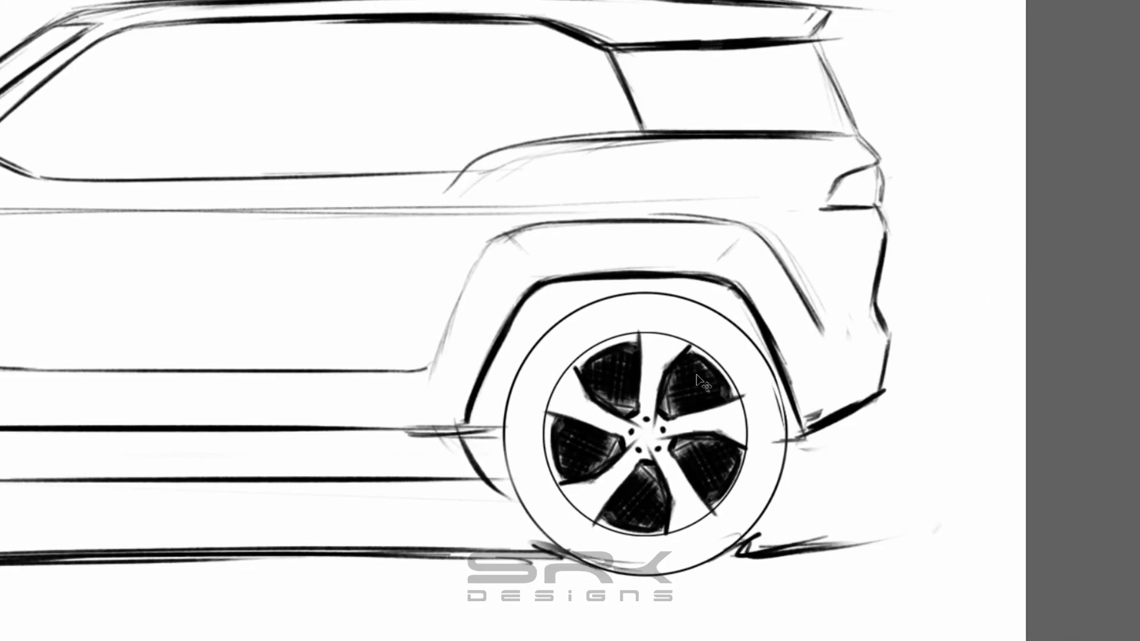
key("ctrl+t")
left_click_drag(701, 380, 674, 383)
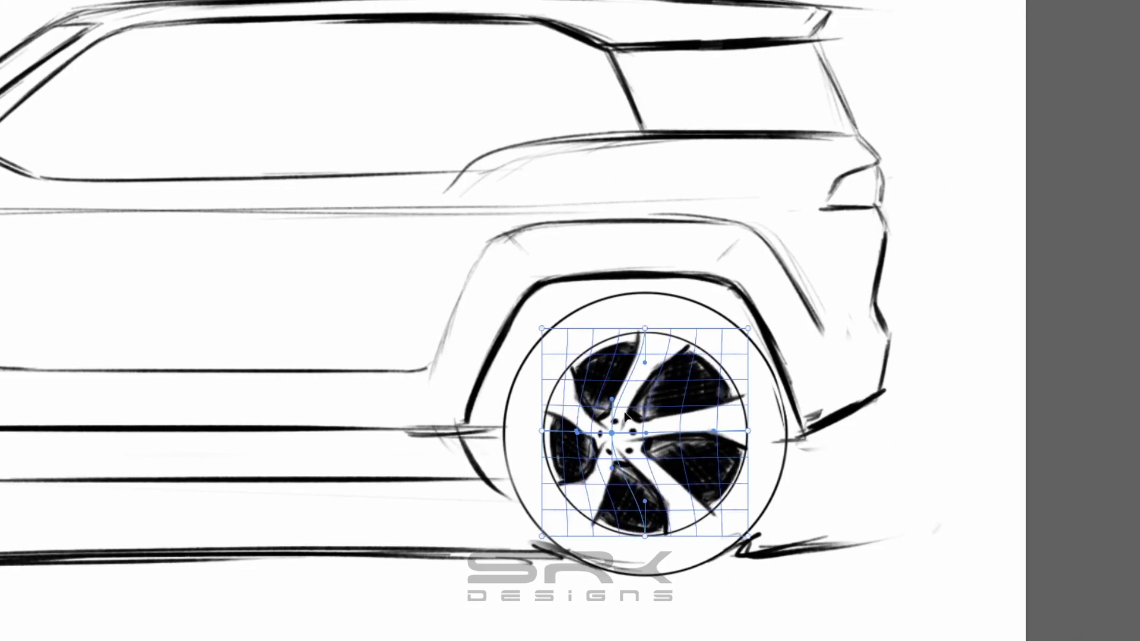
key("Return")
key("ctrl+minus")
- Darken the front wheel-arch line and the rear lower bumper line
left_click(318, 335, "ctrl")
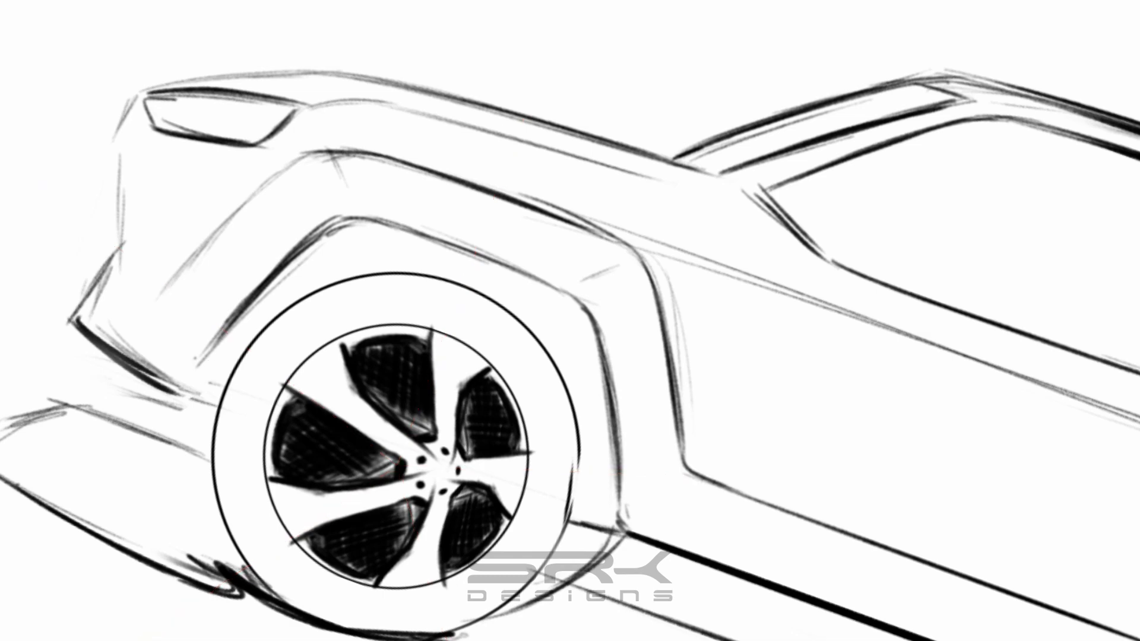
scroll(332, 294, "up", 1)
mouse_move(332, 293)
left_mouse_down()
mouse_move(534, 291)
mouse_move(587, 309)
mouse_move(630, 232)
left_mouse_up()
left_click_drag(570, 306, 715, 279)
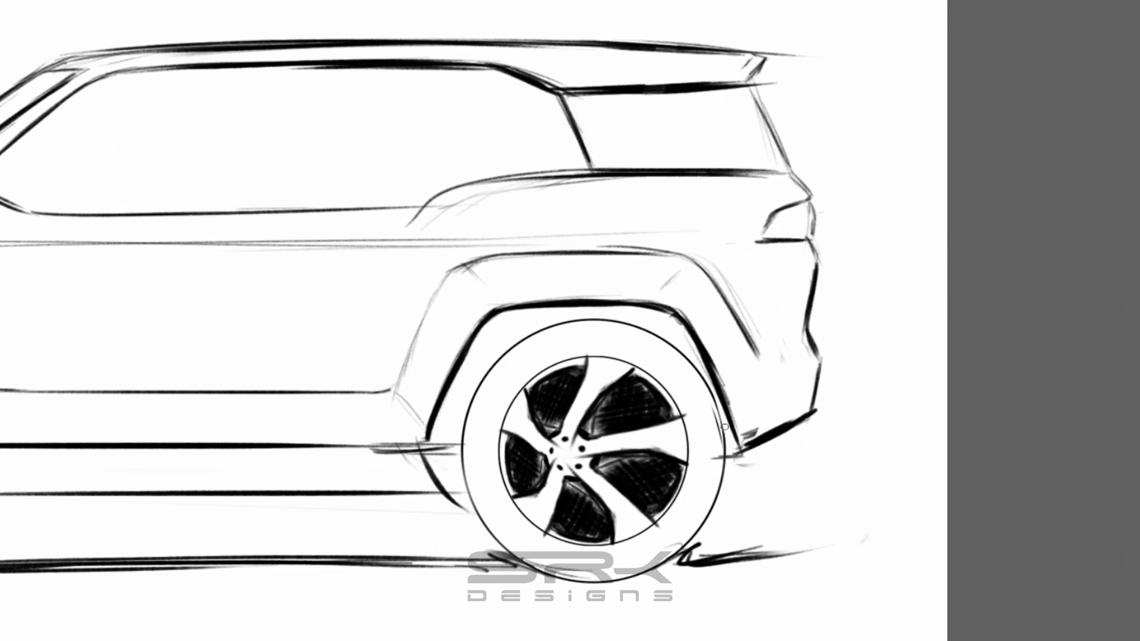
left_click_drag(736, 452, 794, 427)
- Darken the front bumper edge and draw straight lines along the rocker
key("ctrl+0")
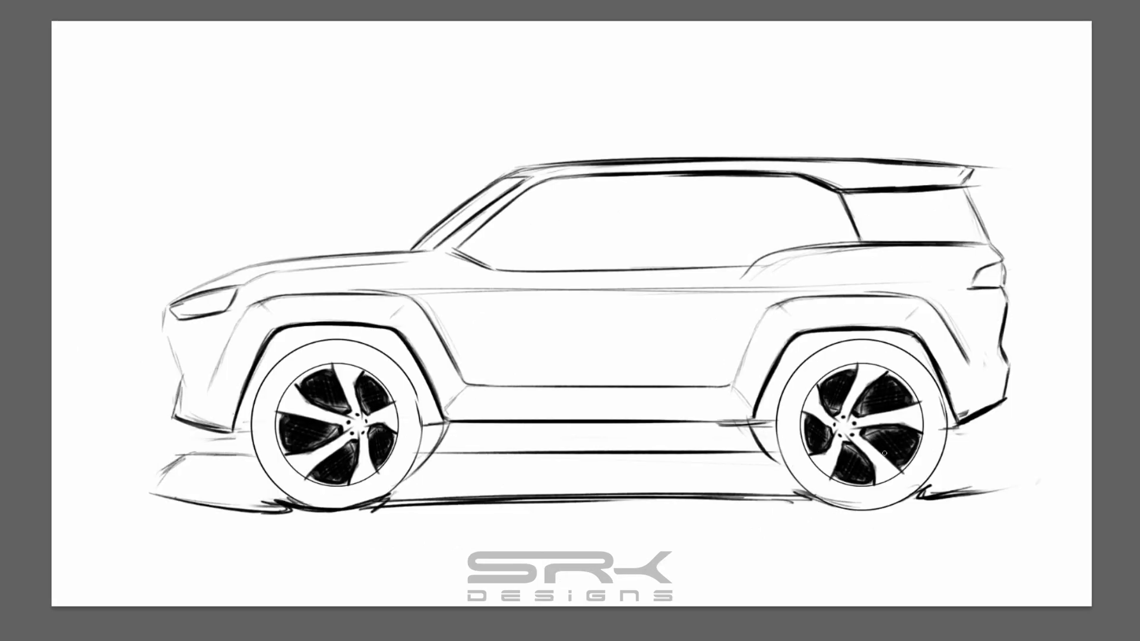
left_click_drag(168, 349, 189, 423)
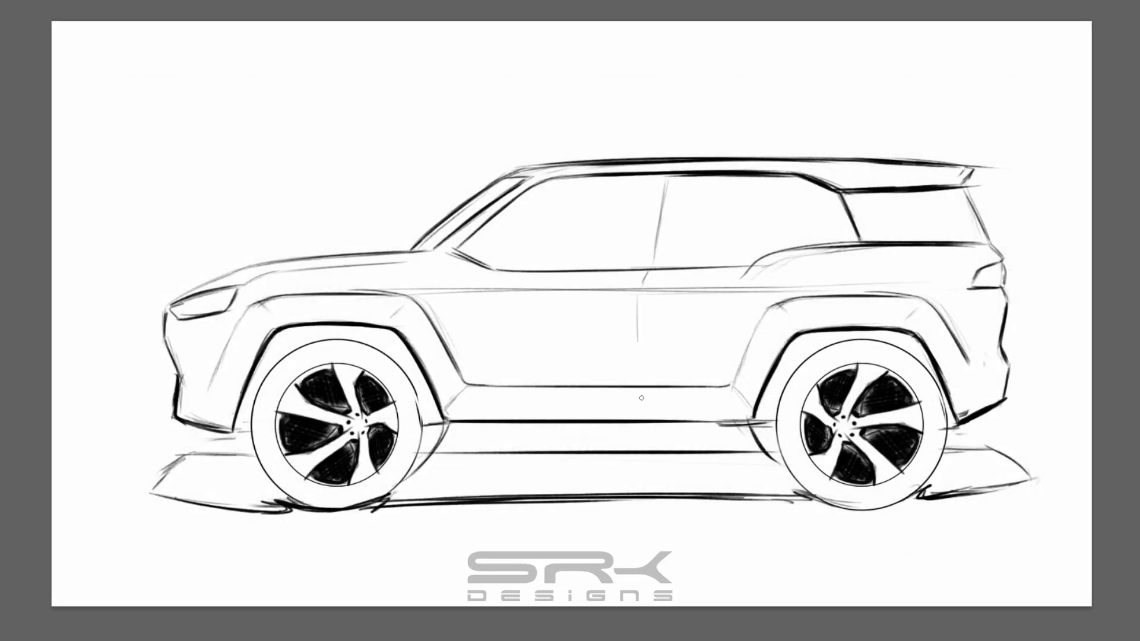
left_click_drag(451, 399, 744, 399)
left_click_drag(704, 393, 636, 395)
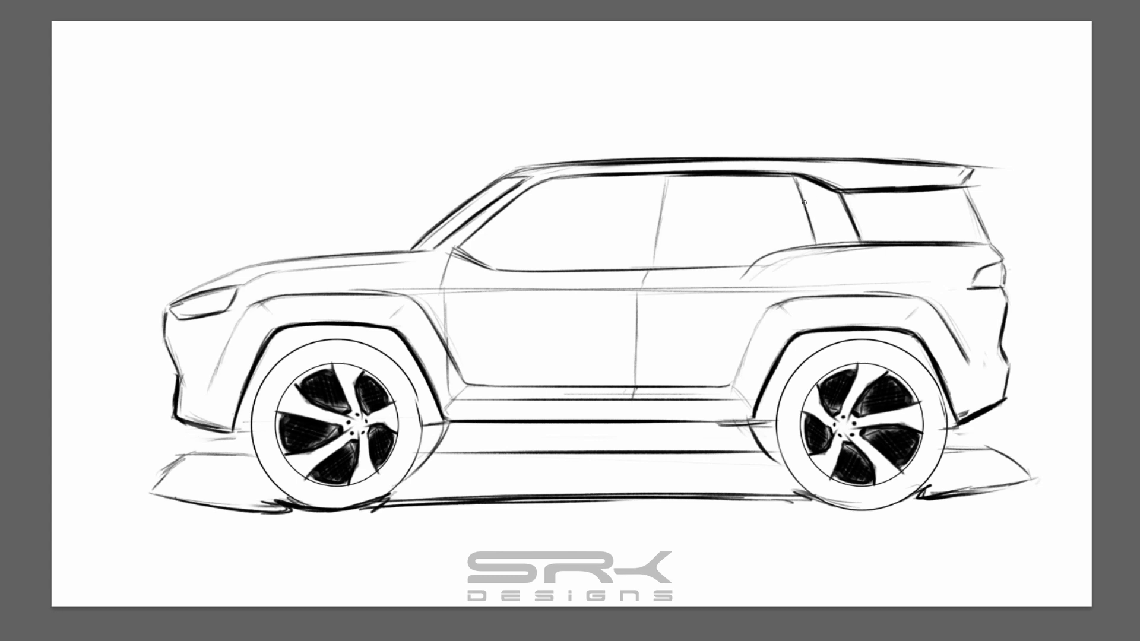
- Darken the C-pillar, round off the door handle, trace the beltline and outline the side mirror
left_click_drag(796, 177, 815, 242)
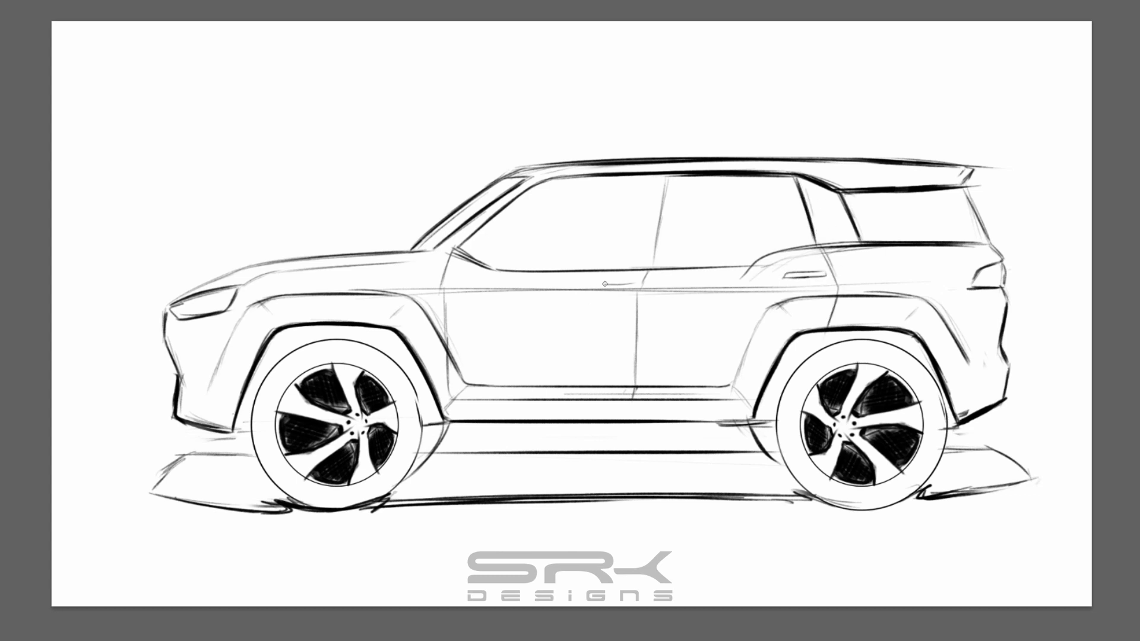
left_click_drag(613, 279, 630, 280)
left_click_drag(734, 270, 463, 259)
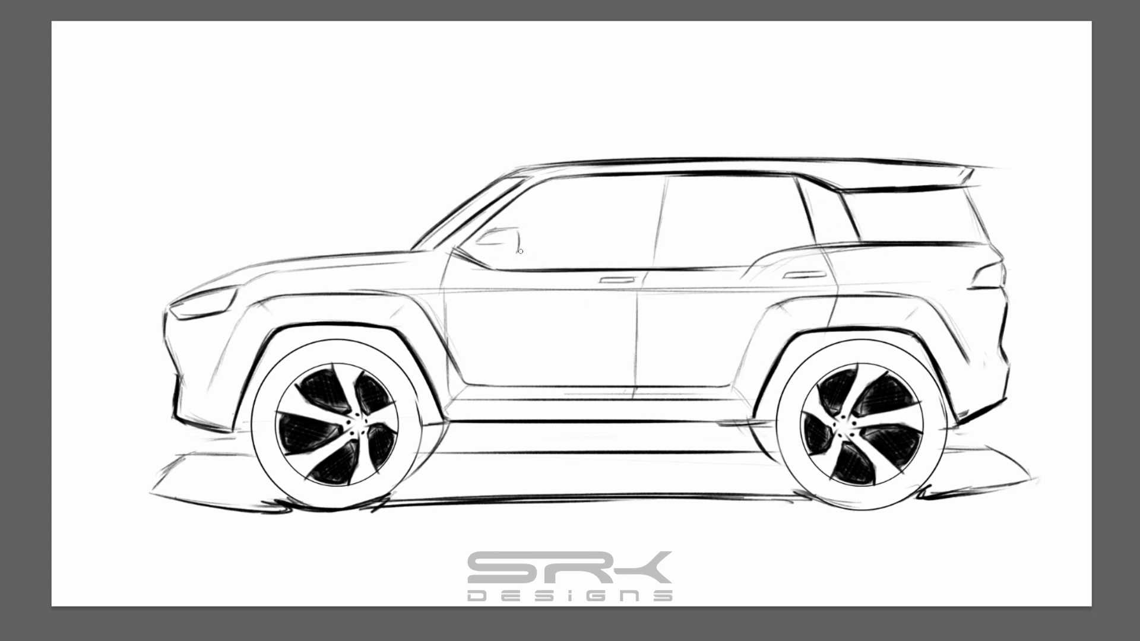
left_click_drag(482, 248, 520, 244)
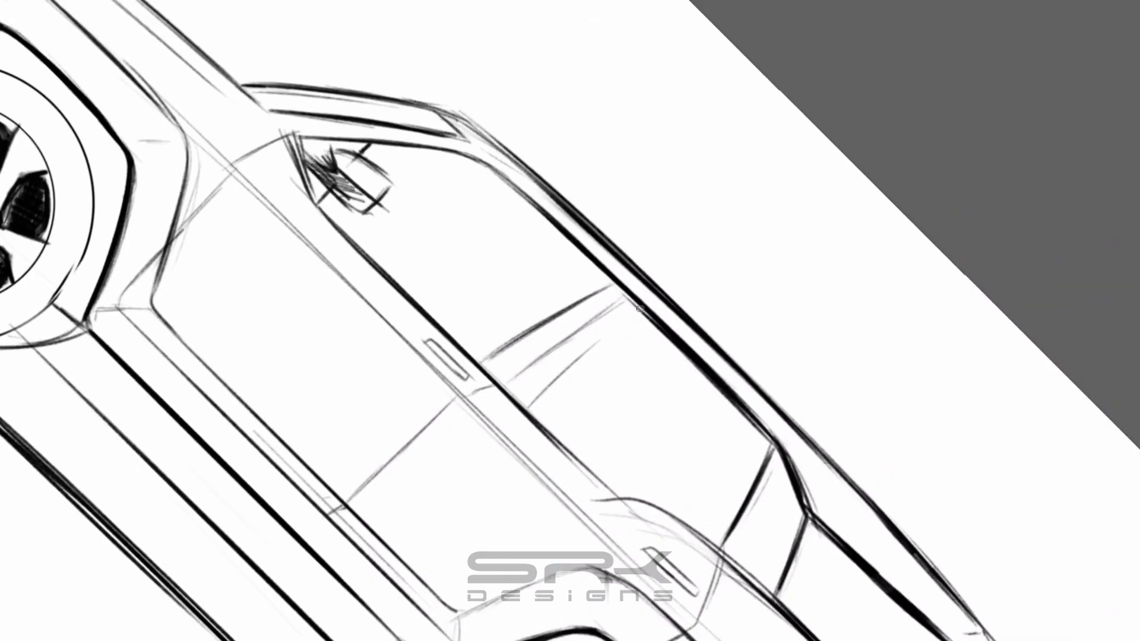
- Add inner detail lines inside the headlight
key("ctrl+0")
scroll(359, 318, "up", 5)
scroll(359, 317, "up", 2)
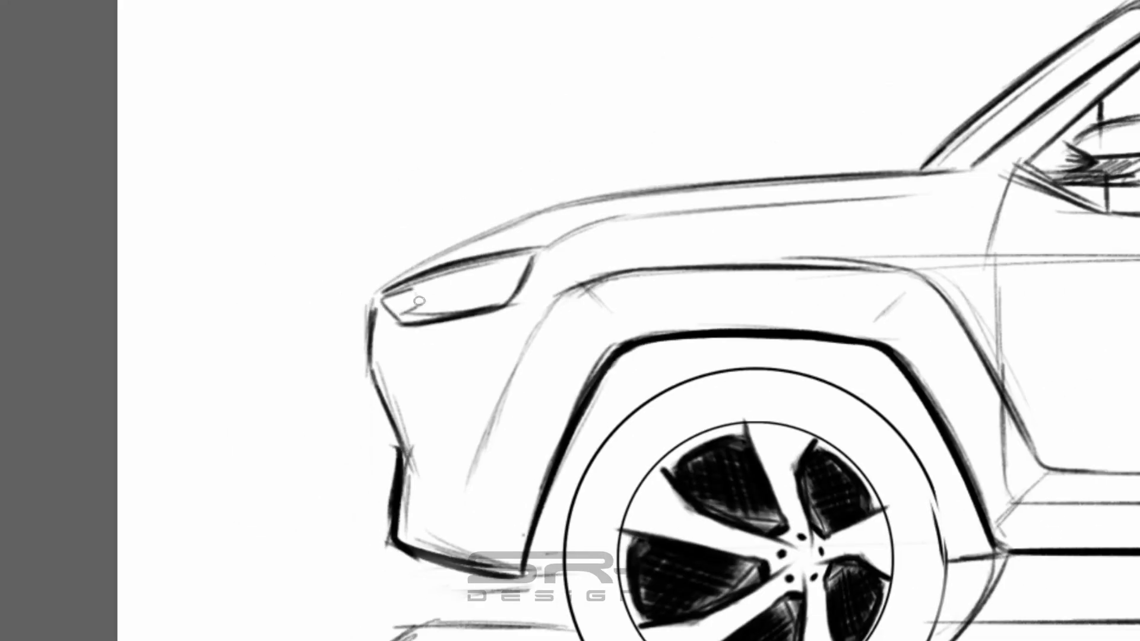
mouse_move(416, 297)
left_mouse_down()
mouse_move(469, 292)
mouse_move(475, 272)
mouse_move(521, 262)
left_mouse_up()
left_click_drag(412, 304, 522, 261)
- Draw the top roof rail strokes along the roofline
scroll(390, 275, "down", 3)
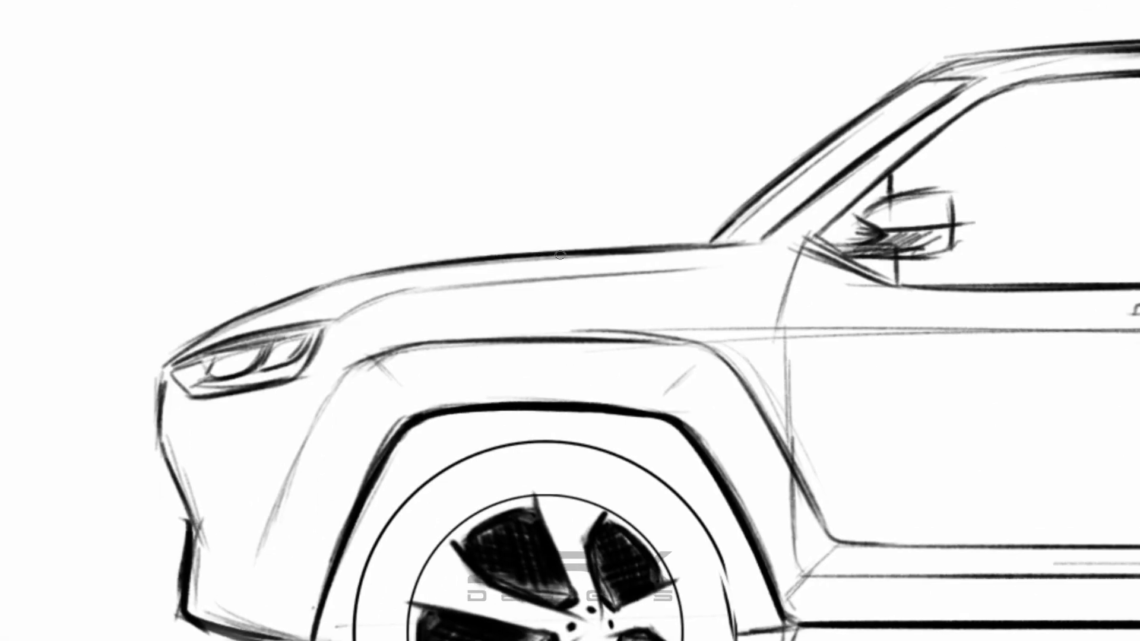
key("ctrl+0")
scroll(488, 185, "up", 3)
left_click_drag(488, 185, 707, 155)
left_click_drag(594, 297, 377, 321)
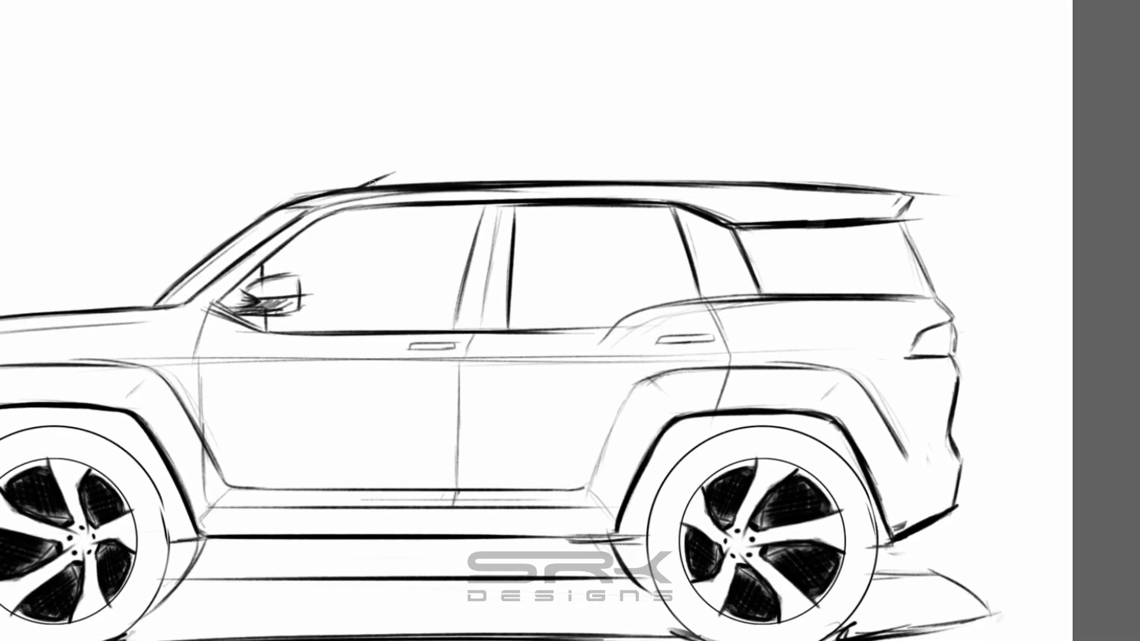
left_click_drag(380, 178, 766, 166)
- Draw the thin lower roof rail from front to rear, redoing one bad stroke
left_click_drag(571, 172, 843, 181)
left_click_drag(424, 180, 726, 175)
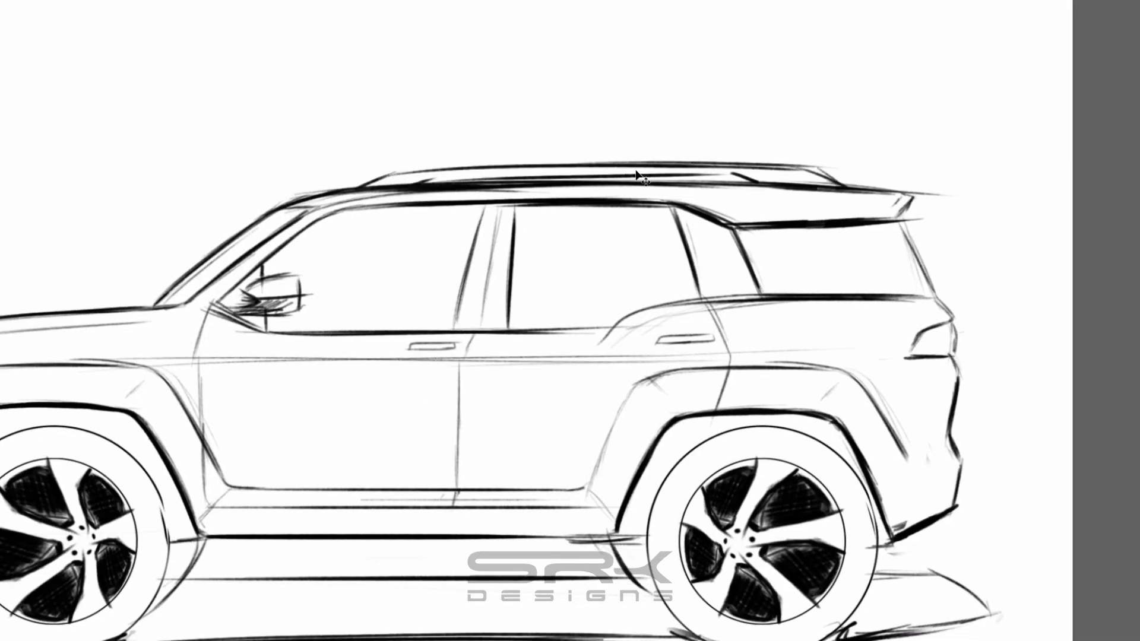
key("ctrl+z")
left_click_drag(652, 178, 763, 176)
left_click_drag(588, 177, 741, 176)
left_click_drag(374, 179, 842, 182)
- Strengthen the rear window's top edge and darken the grille line near the bumper
scroll(838, 196, "down", 1)
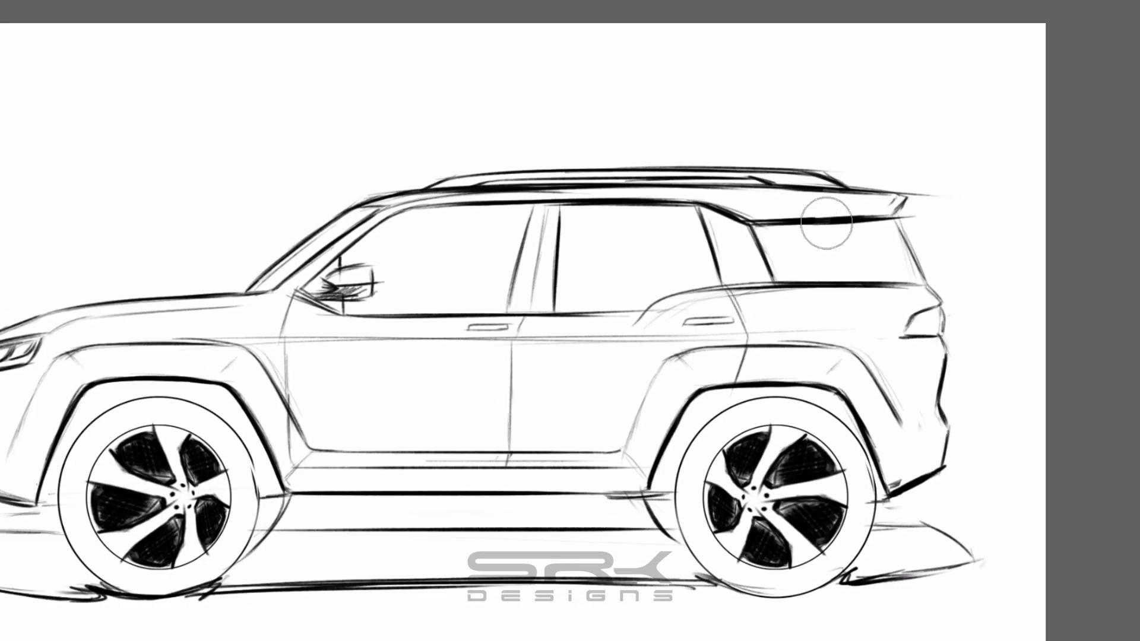
left_click_drag(772, 214, 896, 210)
left_click_drag(748, 221, 895, 215)
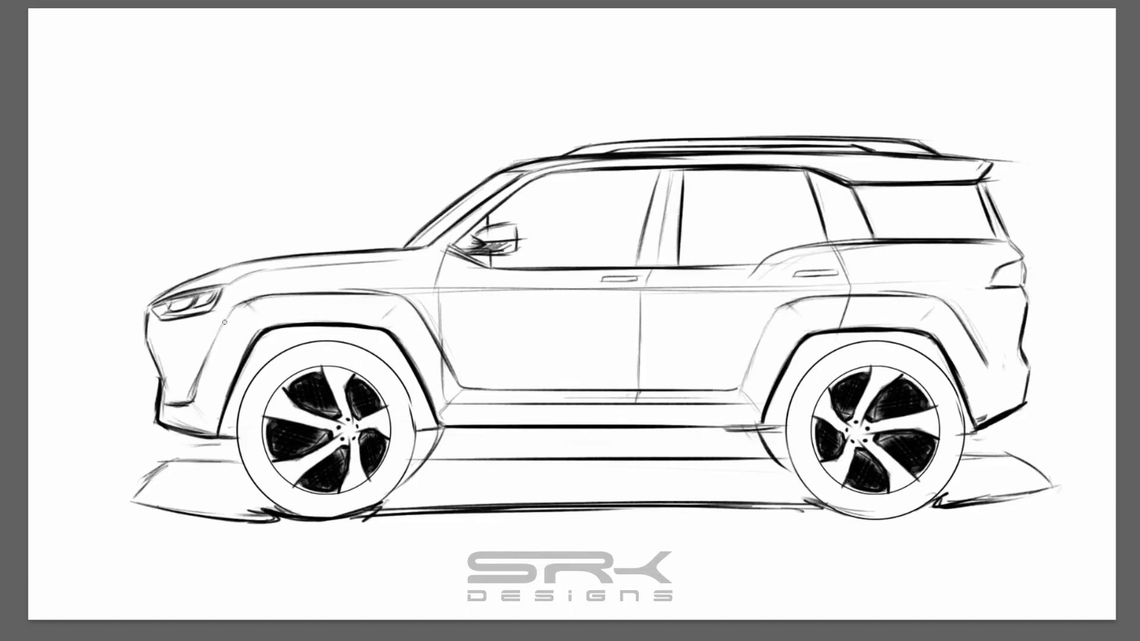
left_click_drag(225, 311, 193, 392)
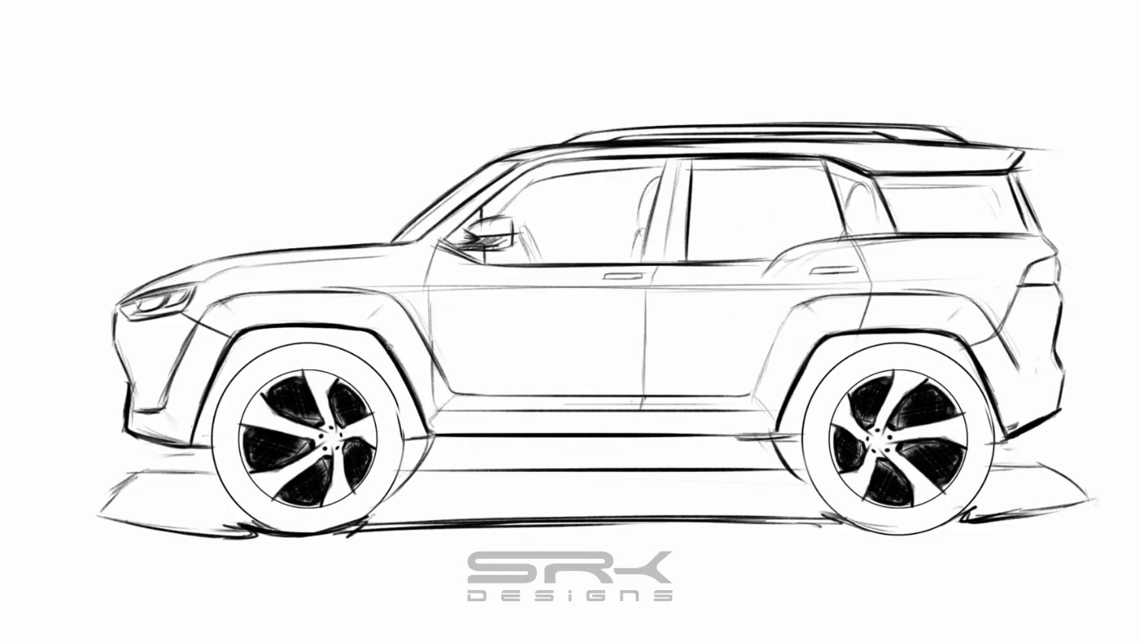
- Draw the lower door-side line and firmly redraw the hood line back to the windshield base
mouse_move(416, 324)
left_mouse_down()
mouse_move(706, 315)
mouse_move(849, 338)
left_mouse_up()
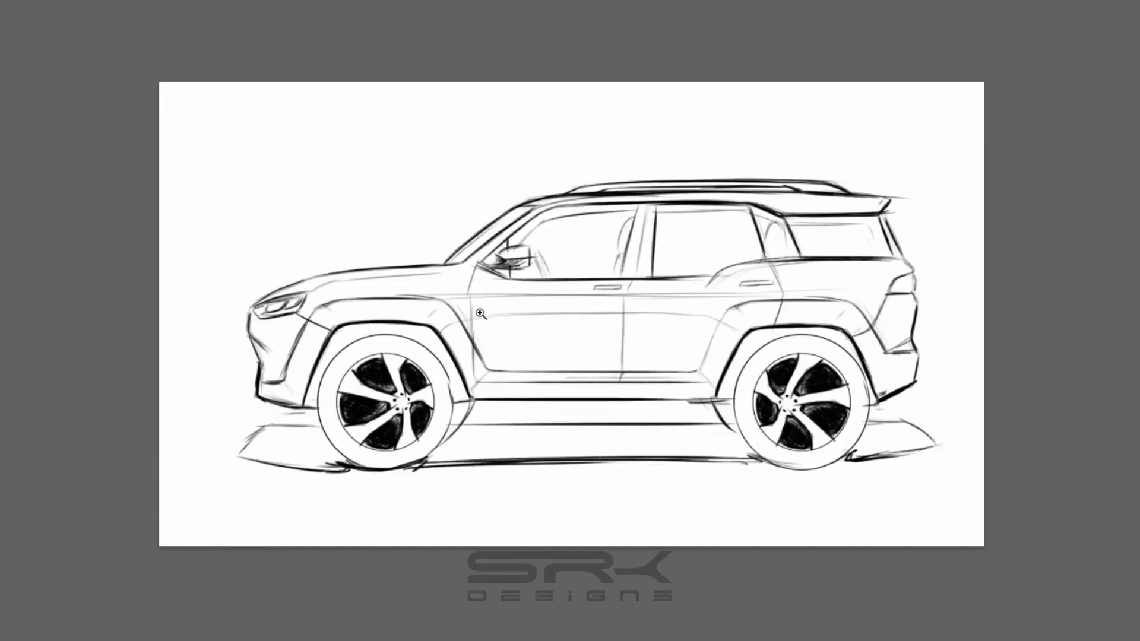
left_click(243, 312)
mouse_move(238, 306)
left_mouse_down()
mouse_move(330, 268)
mouse_move(564, 240)
left_mouse_up()
left_click_drag(341, 283, 484, 256)
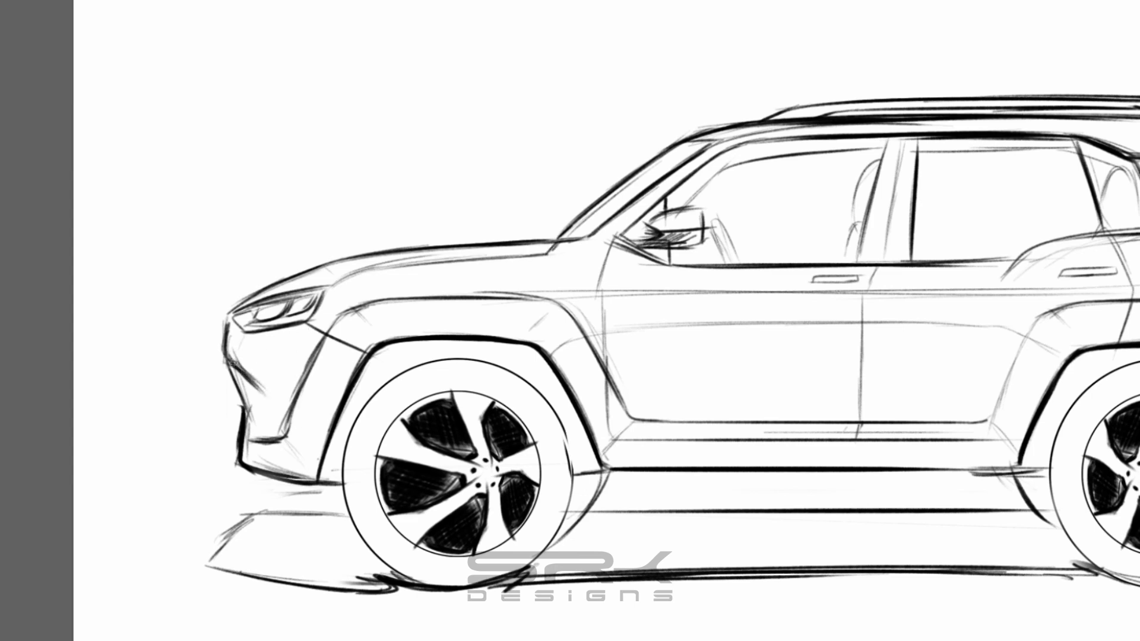
key("ctrl+0")
left_click(795, 321)
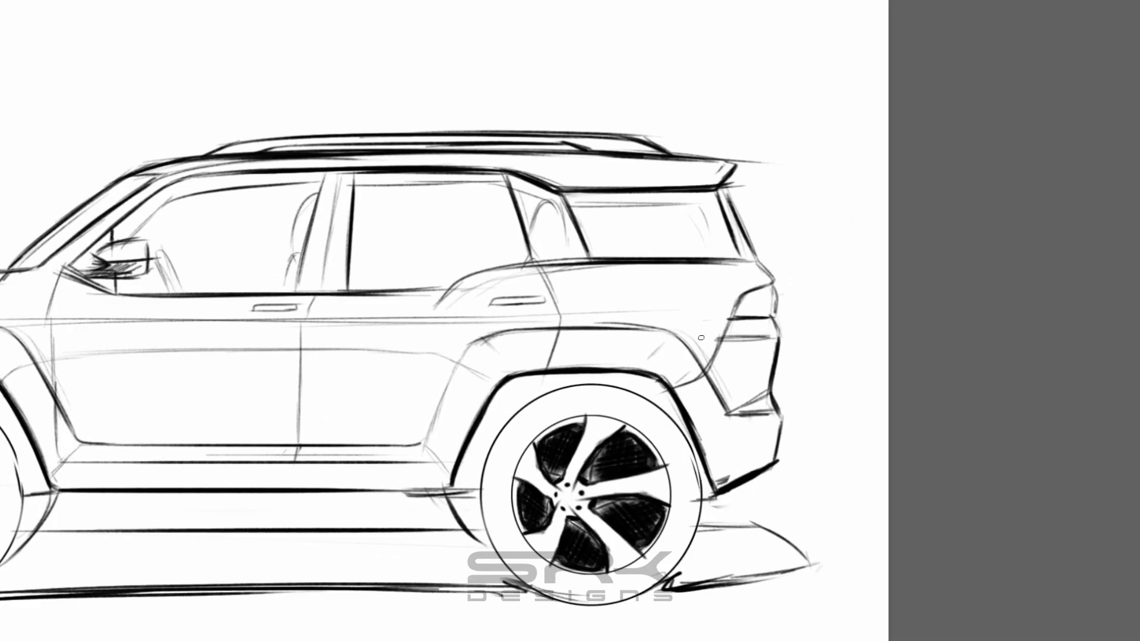
key("ctrl+0")
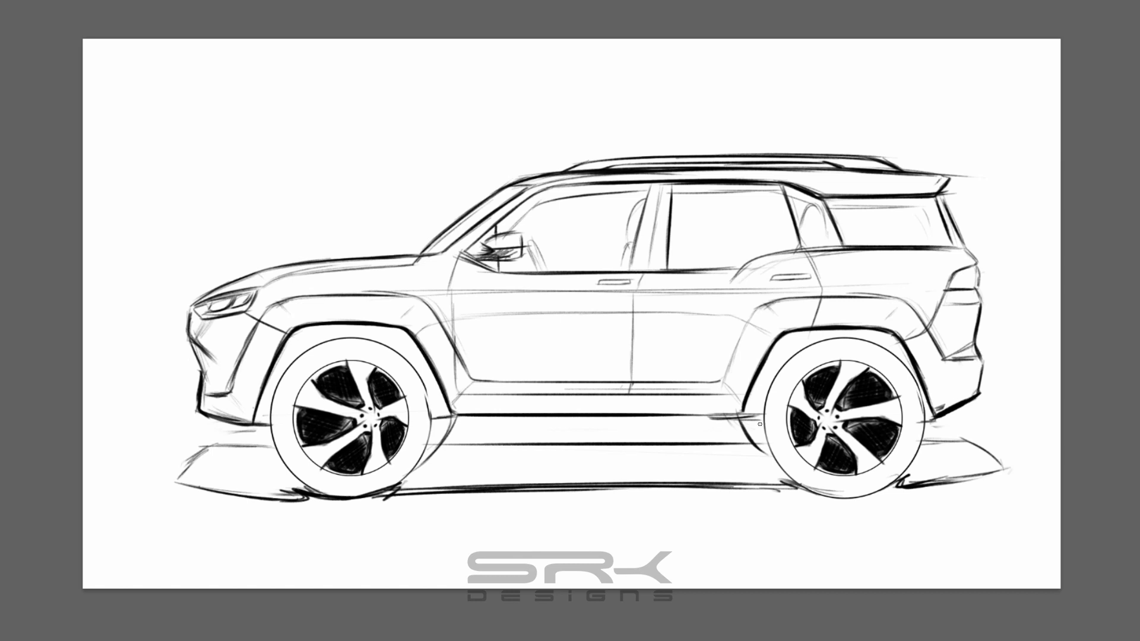
- Fill the rear wheel arch and the area in front of it with vertical hatching
left_click_drag(763, 357, 760, 472)
left_click_drag(780, 336, 778, 478)
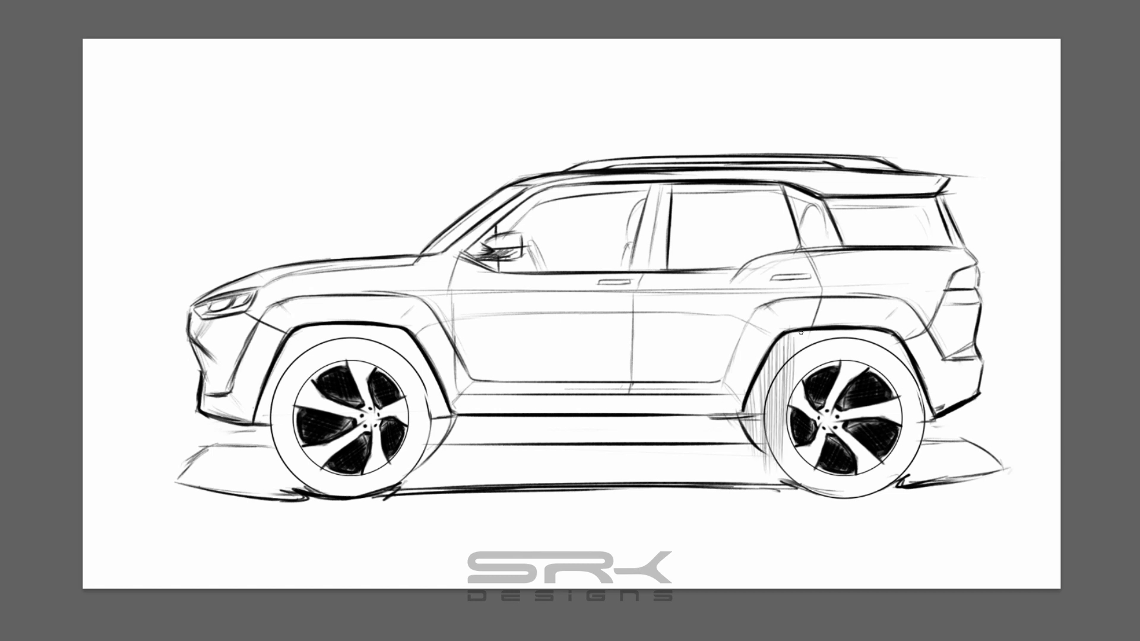
left_click_drag(793, 359, 790, 481)
mouse_move(808, 318)
left_mouse_down()
mouse_move(802, 377)
mouse_move(815, 374)
left_mouse_up()
mouse_move(836, 304)
left_mouse_down()
mouse_move(838, 367)
mouse_move(850, 371)
left_mouse_up()
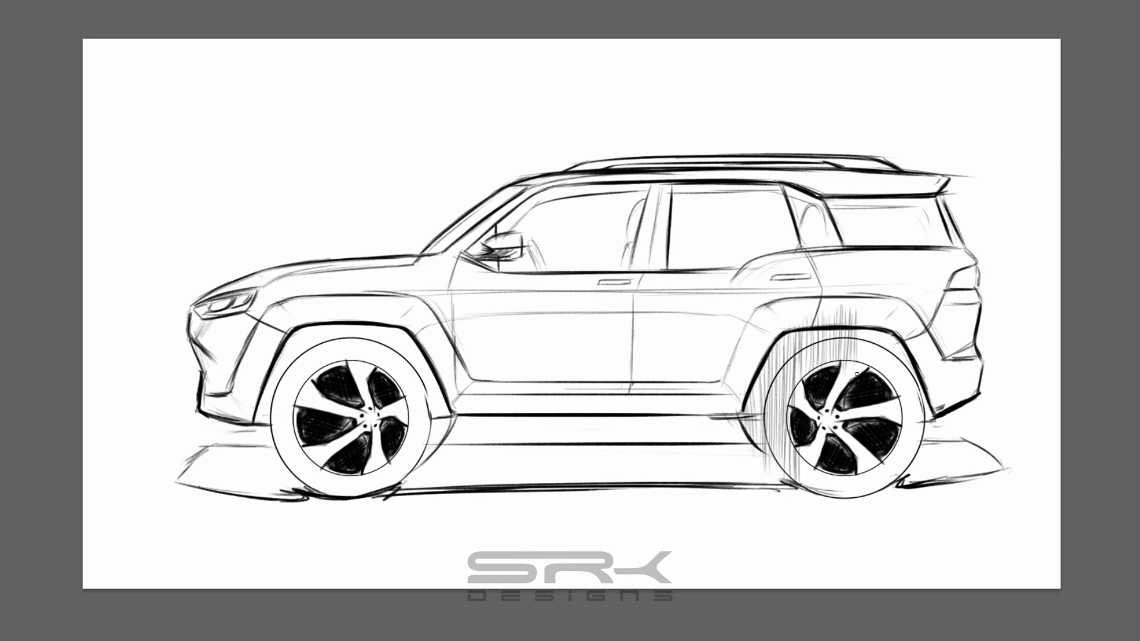
mouse_move(868, 311)
left_mouse_down()
mouse_move(872, 377)
mouse_move(902, 395)
left_mouse_up()
left_click_drag(903, 321, 906, 419)
mouse_move(902, 374)
left_mouse_down()
mouse_move(908, 484)
mouse_move(918, 448)
left_mouse_up()
left_click_drag(919, 366, 929, 439)
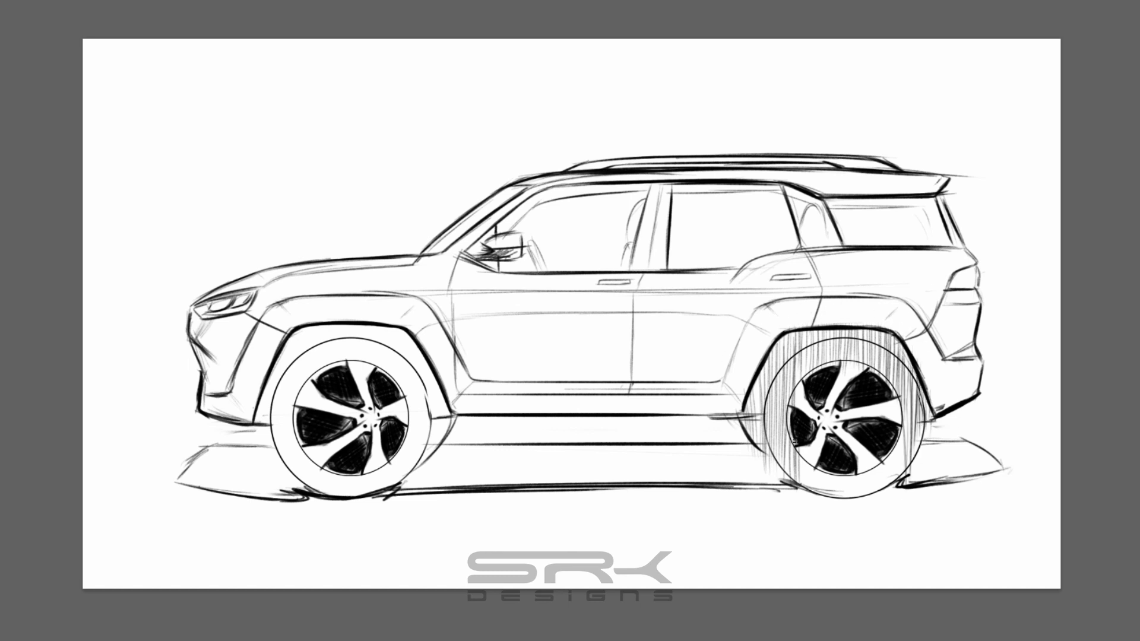
- Hatch the lower rear wheel and the shadow to its right, undoing one stray stroke
left_click_drag(796, 447, 803, 486)
left_click_drag(811, 447, 826, 493)
left_click_drag(861, 453, 866, 494)
left_click_drag(868, 451, 874, 492)
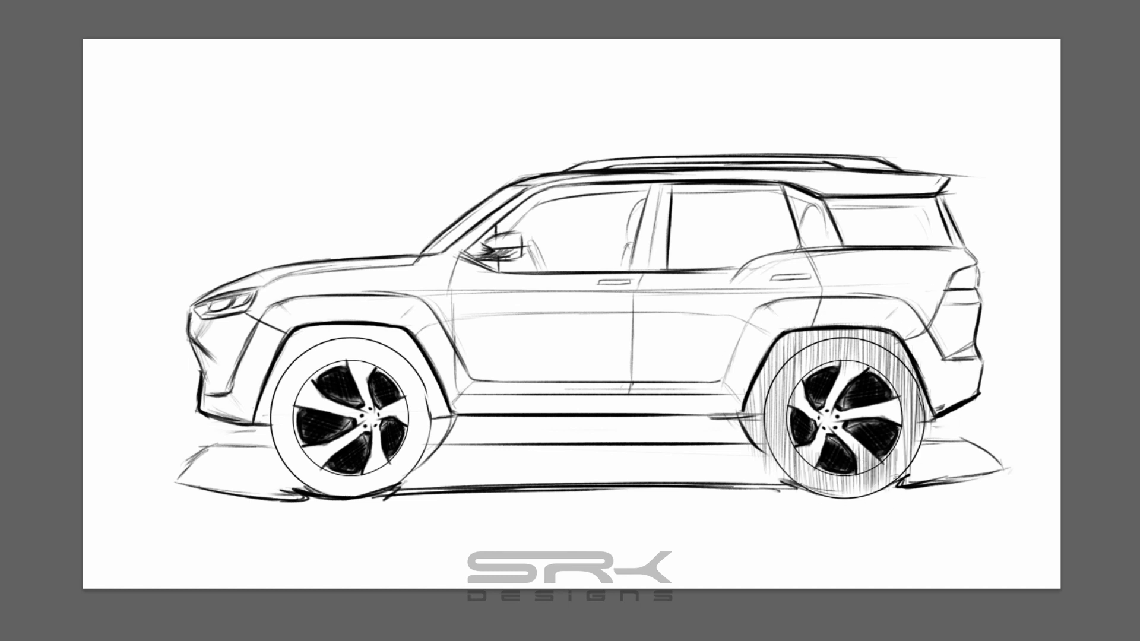
key("ctrl+z")
mouse_move(908, 433)
left_mouse_down()
mouse_move(913, 484)
mouse_move(940, 485)
left_mouse_up()
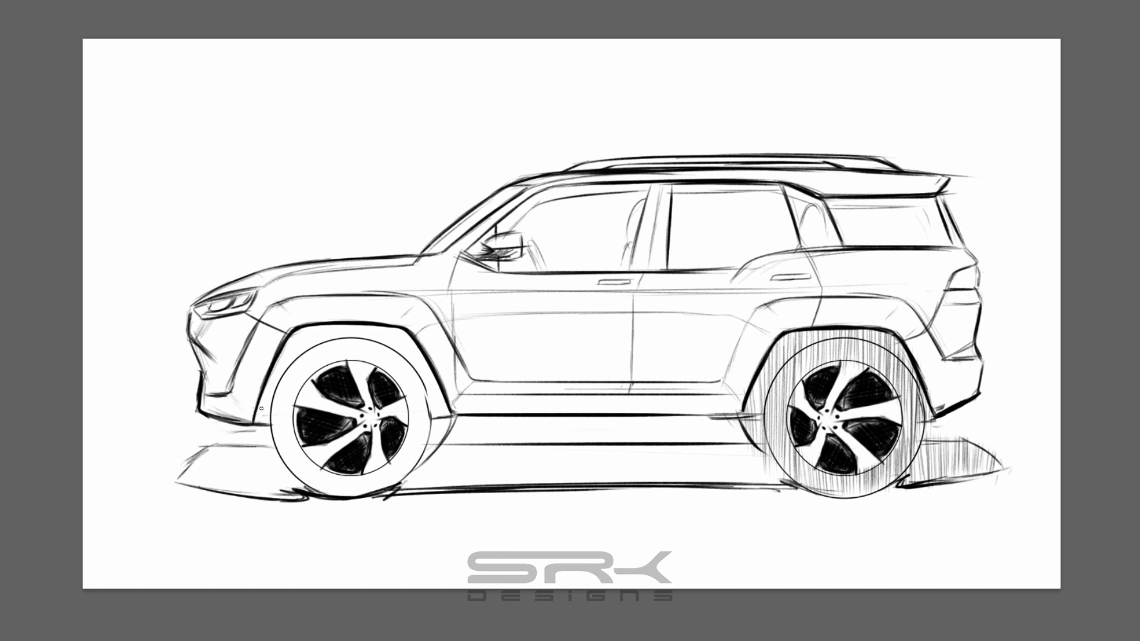
- Fill the front wheel arch with vertical hatching across to its right edge
left_click_drag(281, 375, 283, 424)
mouse_move(291, 334)
left_mouse_down()
mouse_move(293, 444)
mouse_move(308, 419)
left_mouse_up()
mouse_move(333, 325)
left_mouse_down()
mouse_move(335, 372)
mouse_move(365, 383)
left_mouse_up()
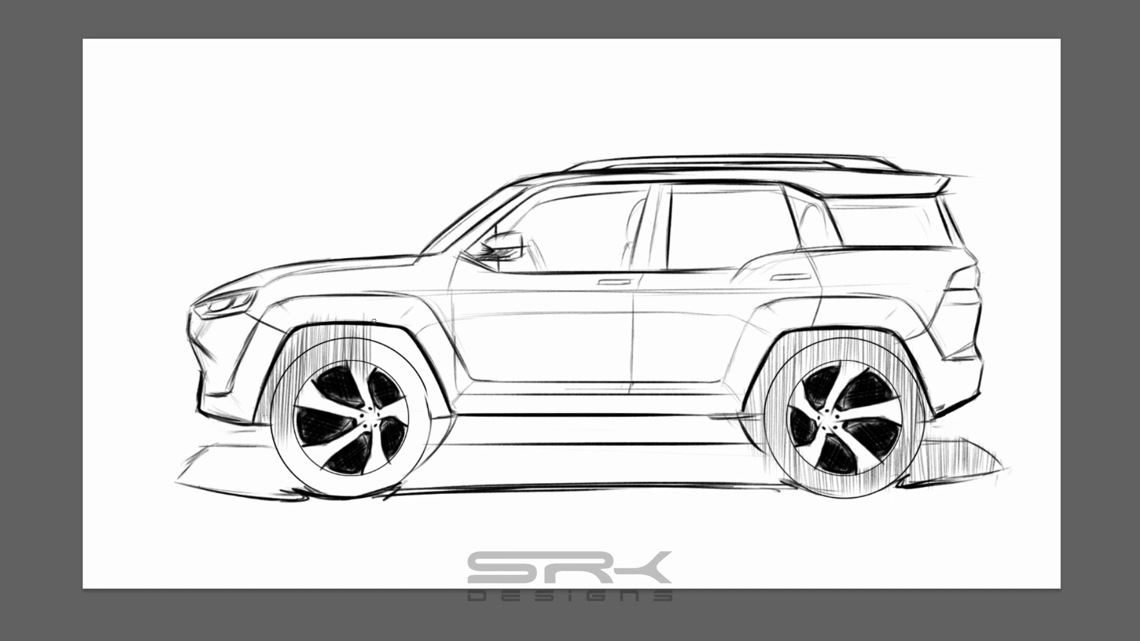
left_click_drag(374, 326, 383, 374)
left_click_drag(392, 304, 404, 391)
left_click_drag(397, 330, 425, 458)
left_click_drag(433, 371, 442, 431)
mouse_move(279, 412)
left_mouse_down()
mouse_move(289, 483)
mouse_move(306, 493)
left_mouse_up()
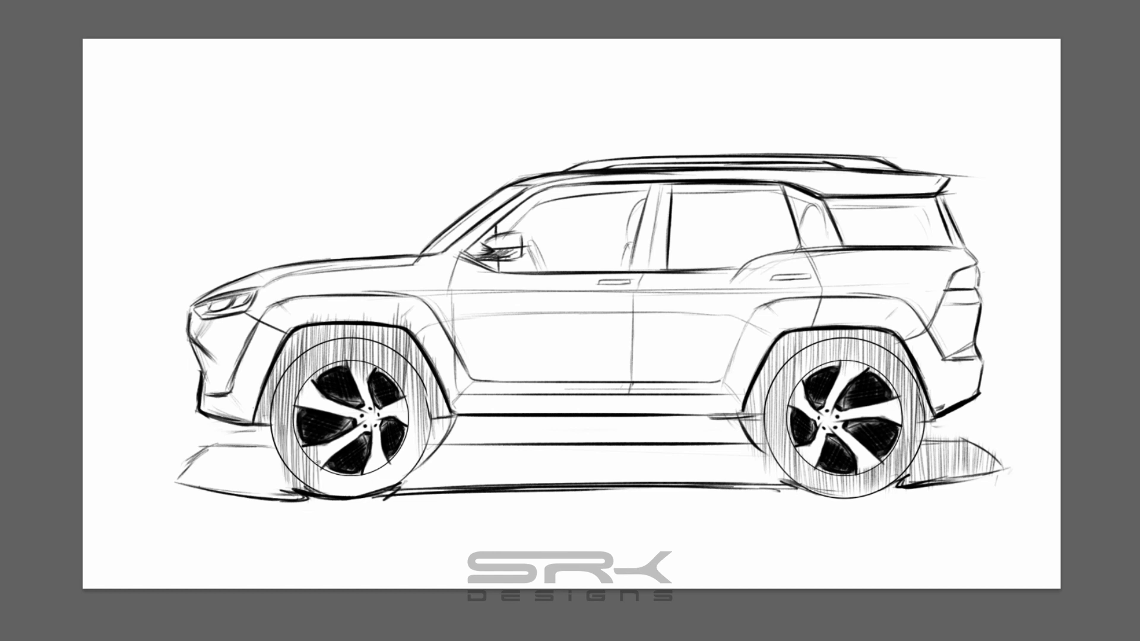
- Hatch along the bottom and right side of the front tyre
mouse_move(321, 449)
left_mouse_down()
mouse_move(335, 496)
mouse_move(365, 508)
left_mouse_up()
mouse_move(375, 444)
left_mouse_down()
mouse_move(381, 504)
mouse_move(400, 501)
left_mouse_up()
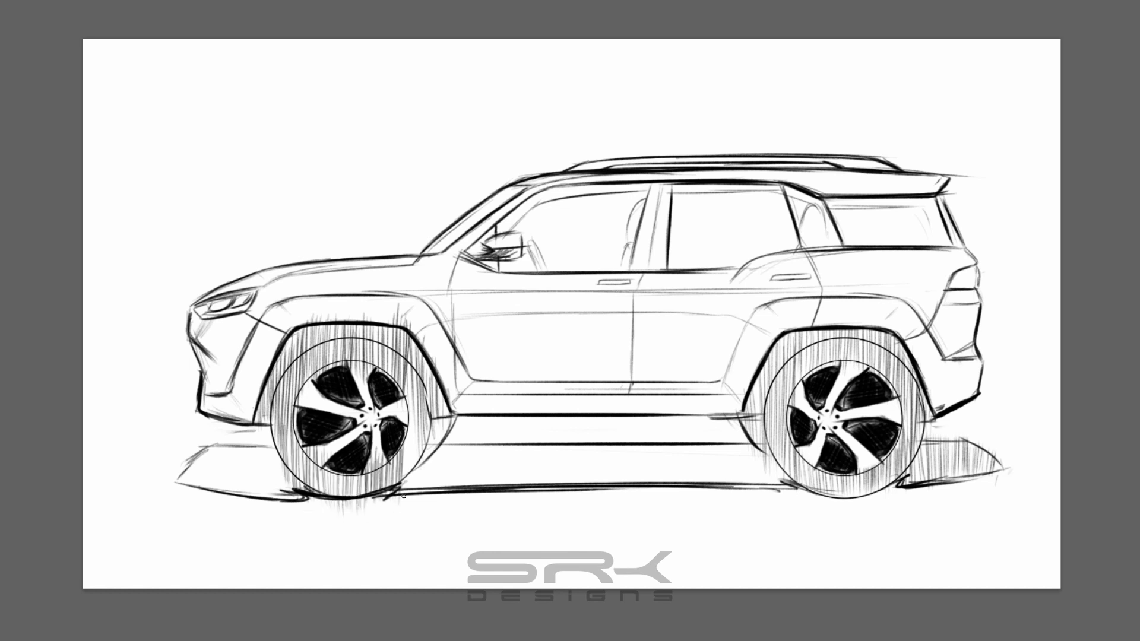
mouse_move(406, 381)
left_mouse_down()
mouse_move(414, 490)
mouse_move(422, 478)
left_mouse_up()
left_click_drag(429, 405, 439, 466)
- Hatch the ground shadow under the front bumper up to the front tyre
left_click_drag(193, 439, 199, 491)
left_click_drag(205, 436, 224, 505)
left_click_drag(226, 430, 254, 513)
mouse_move(255, 436)
left_mouse_down()
mouse_move(262, 514)
mouse_move(270, 509)
left_mouse_up()
left_click_drag(275, 443, 280, 506)
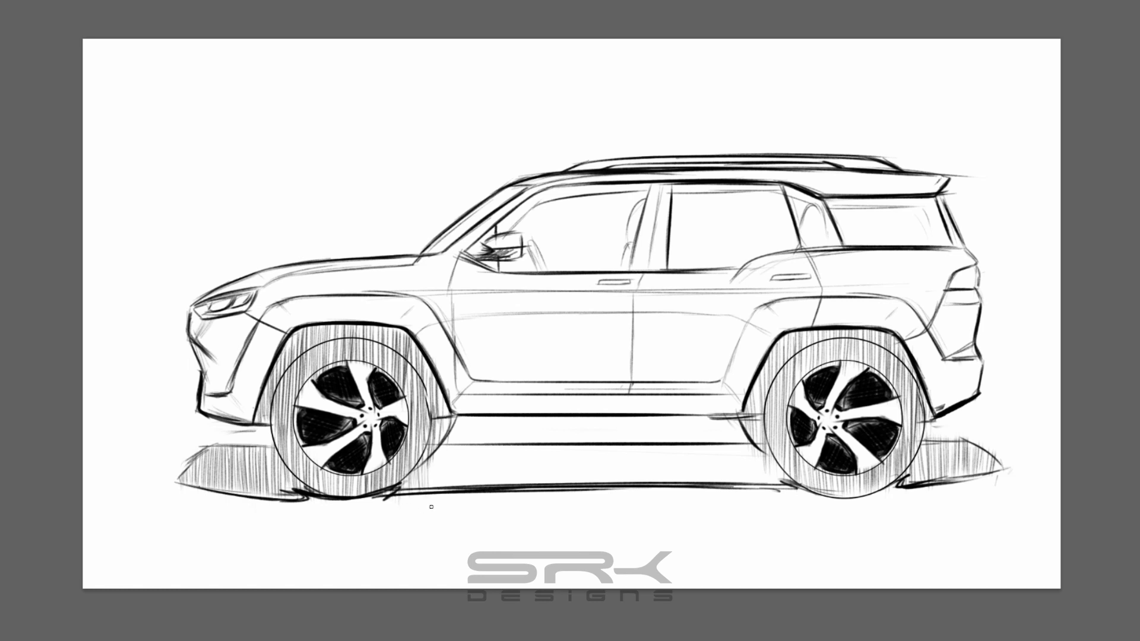
- Hatch the ground shadow between the wheels, then darken the A-pillar and roofline
left_click_drag(431, 507, 435, 437)
mouse_move(442, 435)
left_mouse_down()
mouse_move(447, 499)
mouse_move(454, 494)
left_mouse_up()
left_click_drag(460, 430, 478, 486)
mouse_move(485, 484)
left_mouse_down()
mouse_move(494, 451)
mouse_move(513, 435)
left_mouse_up()
mouse_move(519, 433)
left_mouse_down()
mouse_move(524, 484)
mouse_move(536, 485)
left_mouse_up()
left_click_drag(547, 445, 548, 474)
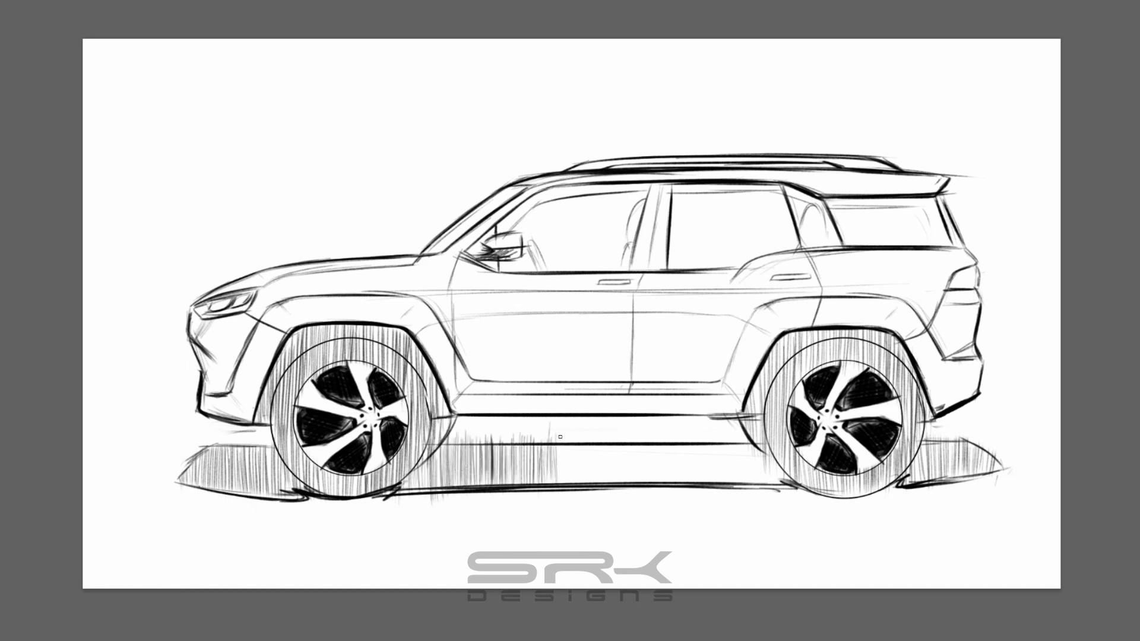
mouse_move(614, 454)
left_mouse_down()
mouse_move(639, 475)
mouse_move(690, 486)
left_mouse_up()
mouse_move(693, 446)
left_mouse_down()
mouse_move(709, 479)
mouse_move(729, 437)
left_mouse_up()
mouse_move(734, 431)
left_mouse_down()
mouse_move(743, 496)
mouse_move(759, 492)
mouse_move(770, 454)
left_mouse_up()
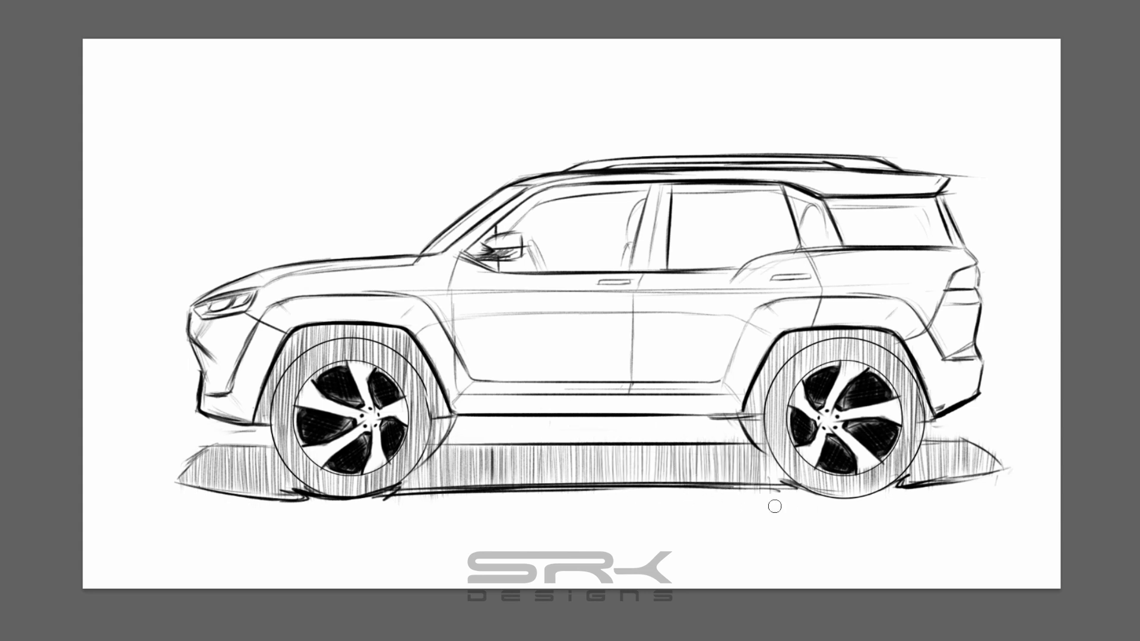
mouse_move(466, 250)
left_mouse_down()
mouse_move(532, 194)
mouse_move(652, 180)
left_mouse_up()
left_click_drag(545, 190, 727, 183)
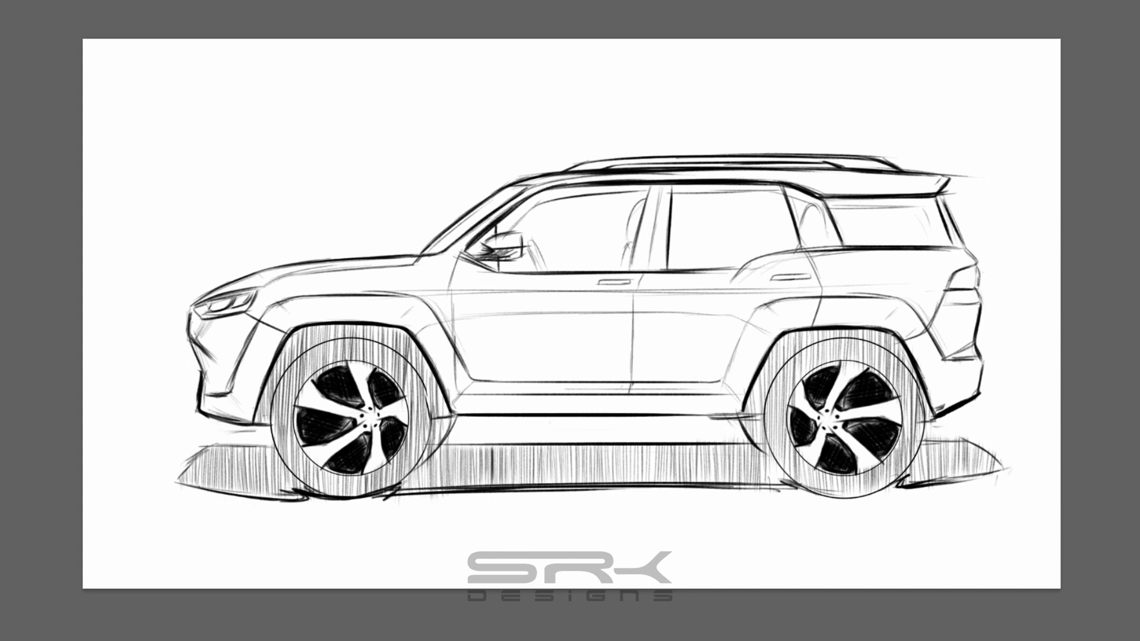
- Shade the lower door panels, front bumper and side windows soft grey
mouse_move(748, 356)
left_mouse_down()
mouse_move(499, 331)
mouse_move(471, 402)
mouse_move(748, 397)
left_mouse_up()
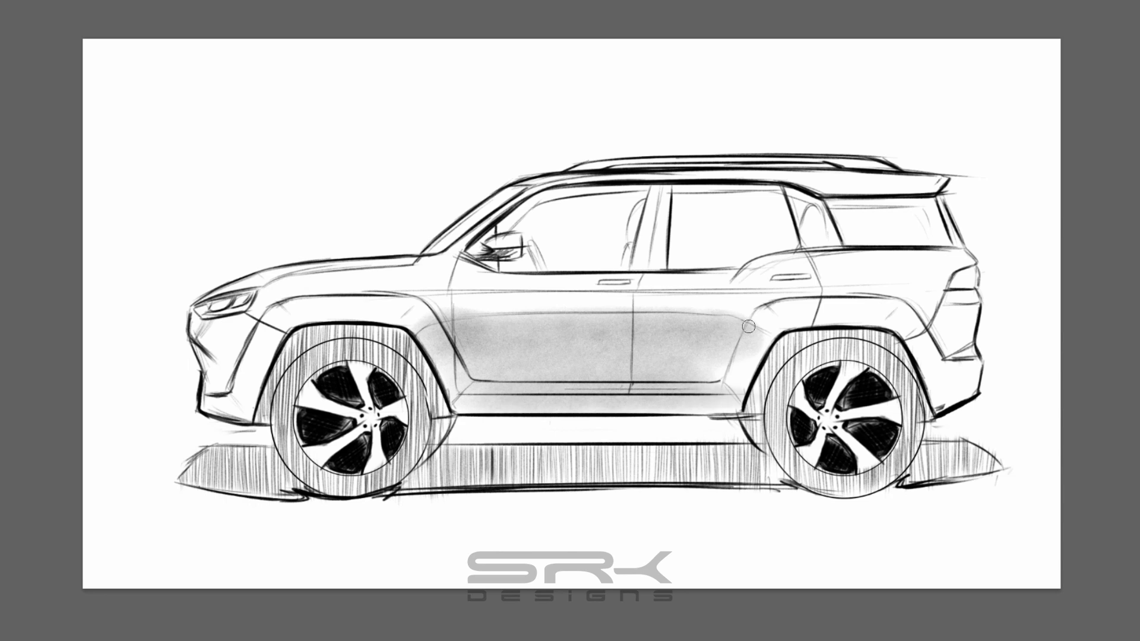
left_click_drag(950, 368, 914, 292)
left_click_drag(279, 335, 205, 392)
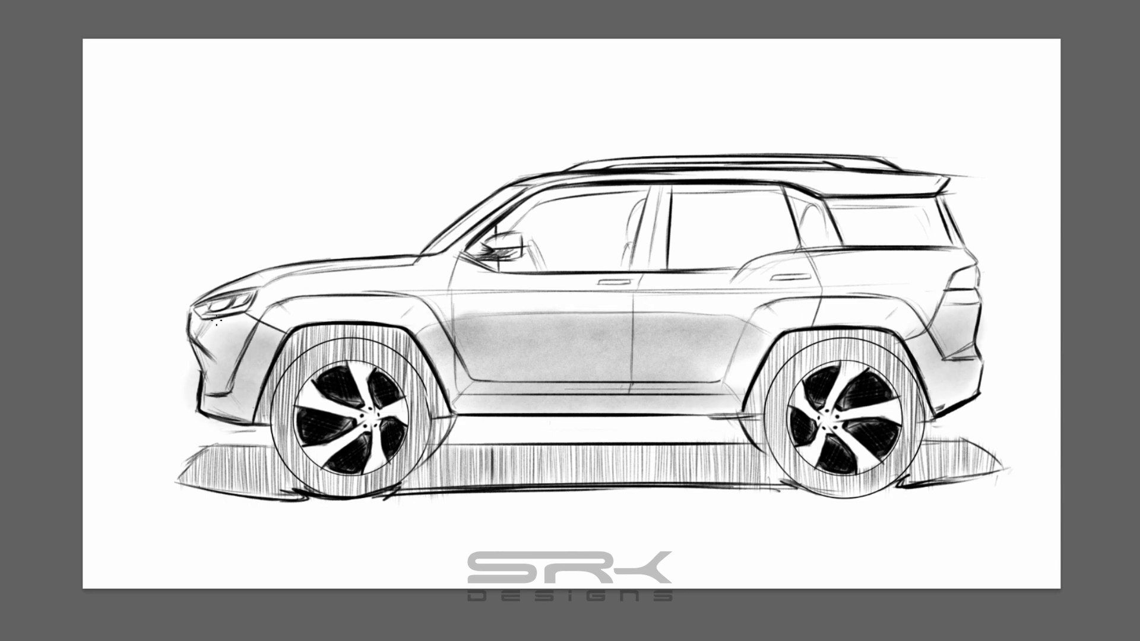
left_click_drag(214, 350, 261, 386)
left_click_drag(469, 256, 980, 244)
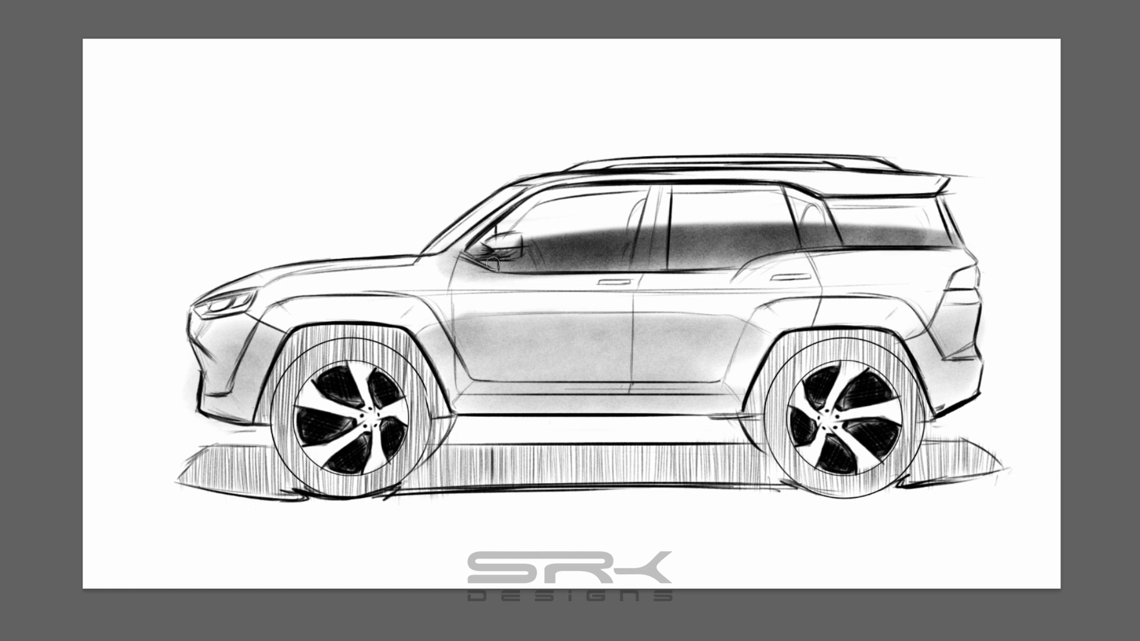
- Strengthen the A-pillar, hood edge and rocker sill lines, and deepen the window band
left_click_drag(433, 255, 532, 178)
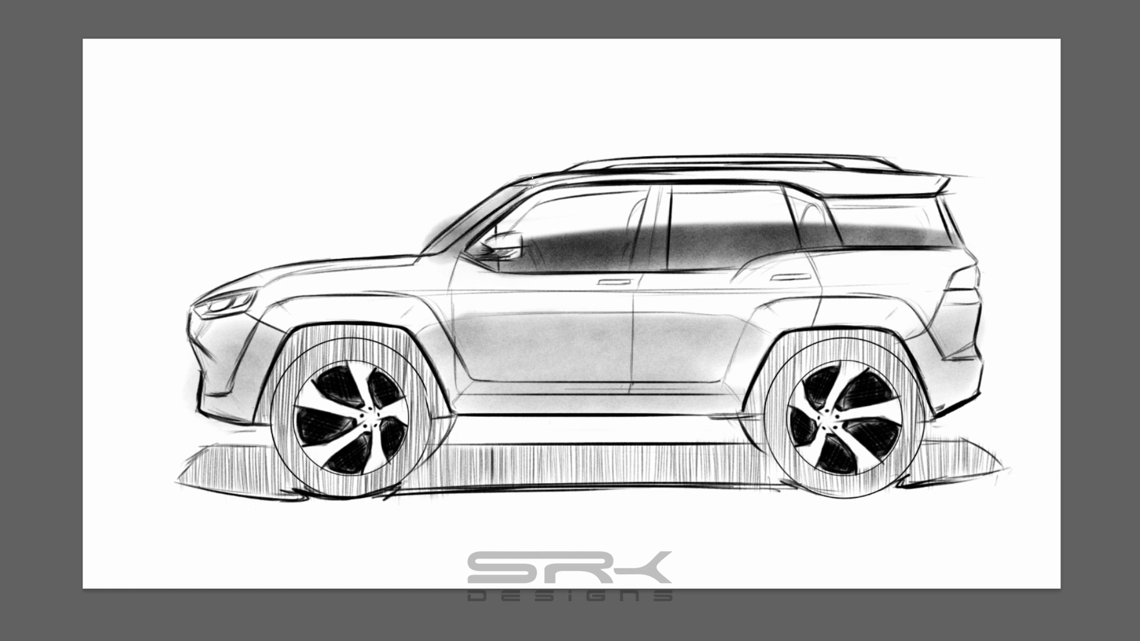
left_click_drag(454, 256, 525, 193)
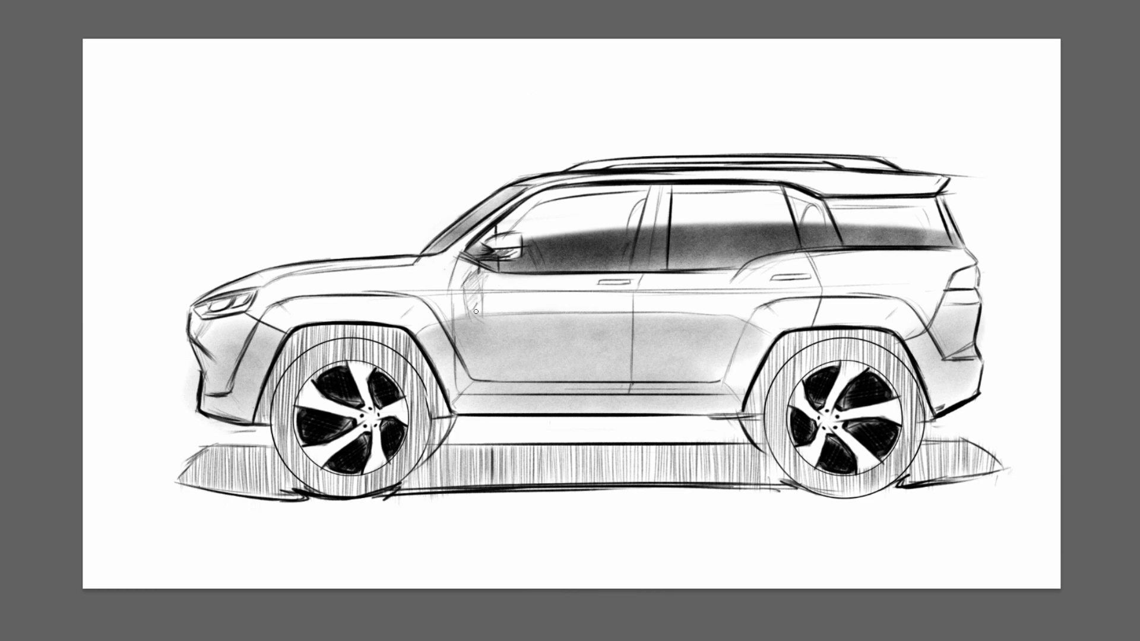
left_click_drag(255, 275, 394, 268)
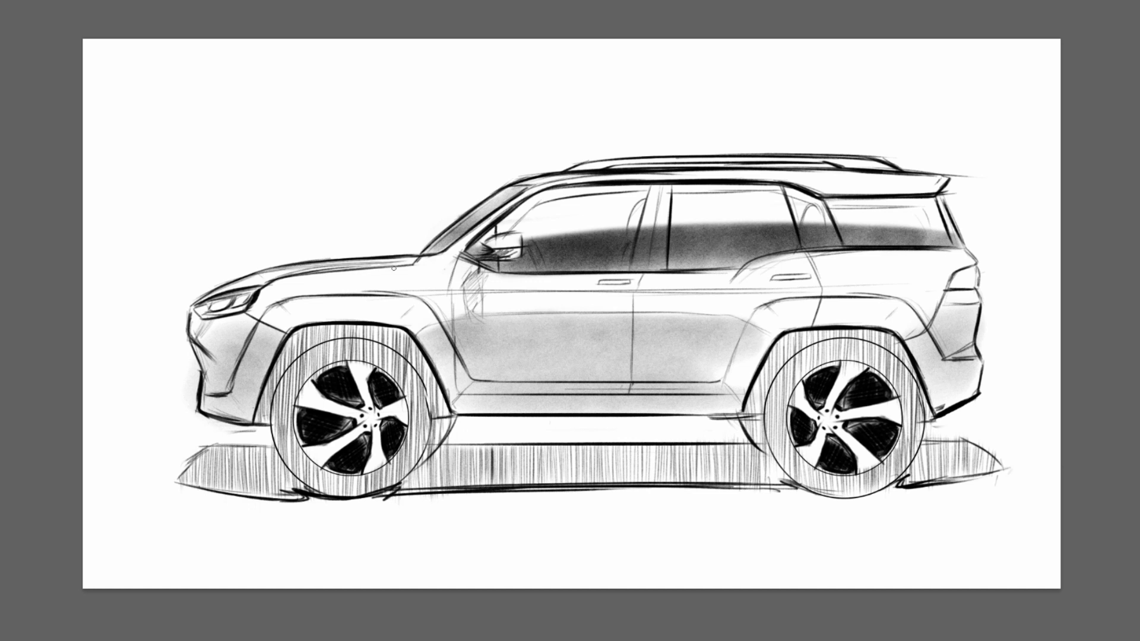
left_click_drag(296, 321, 410, 300)
key("ctrl+z")
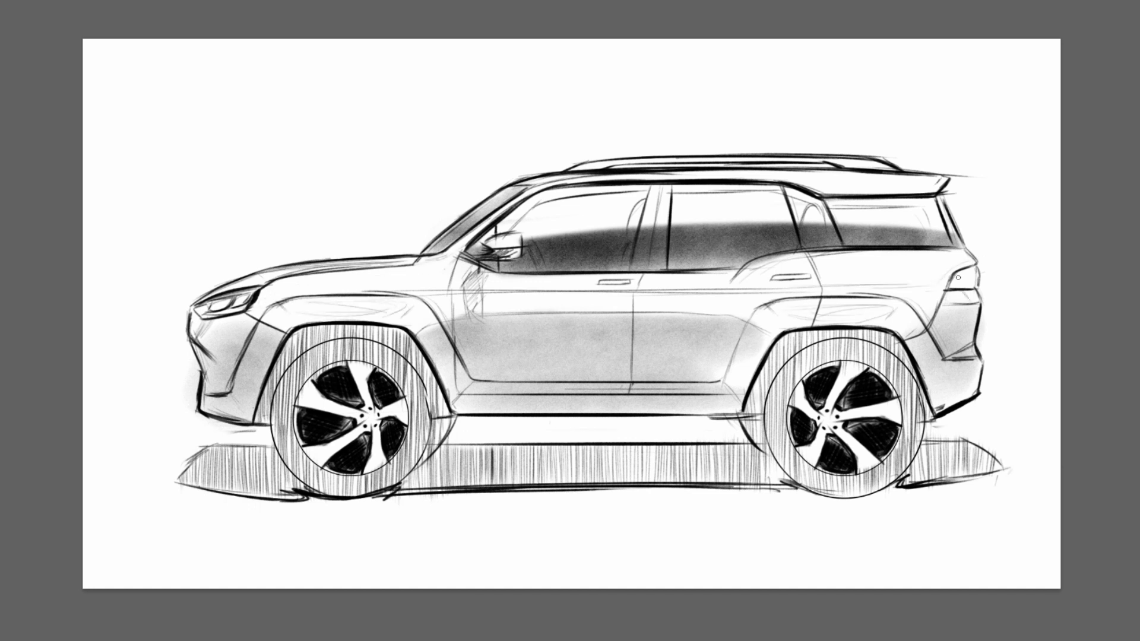
left_click_drag(456, 415, 713, 413)
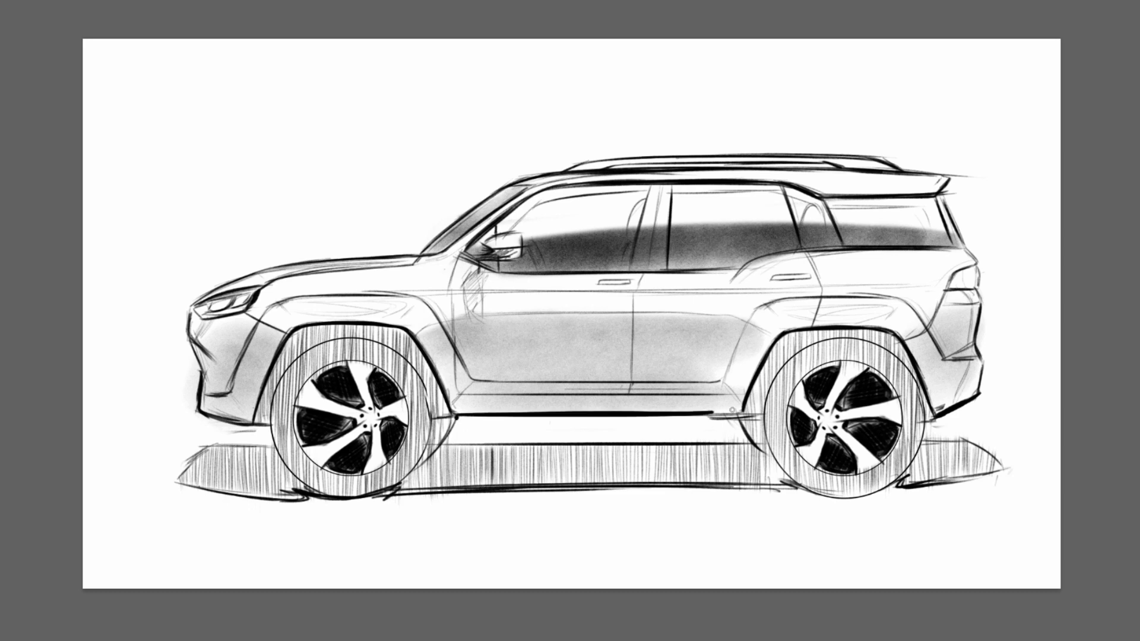
left_click_drag(571, 238, 946, 231)
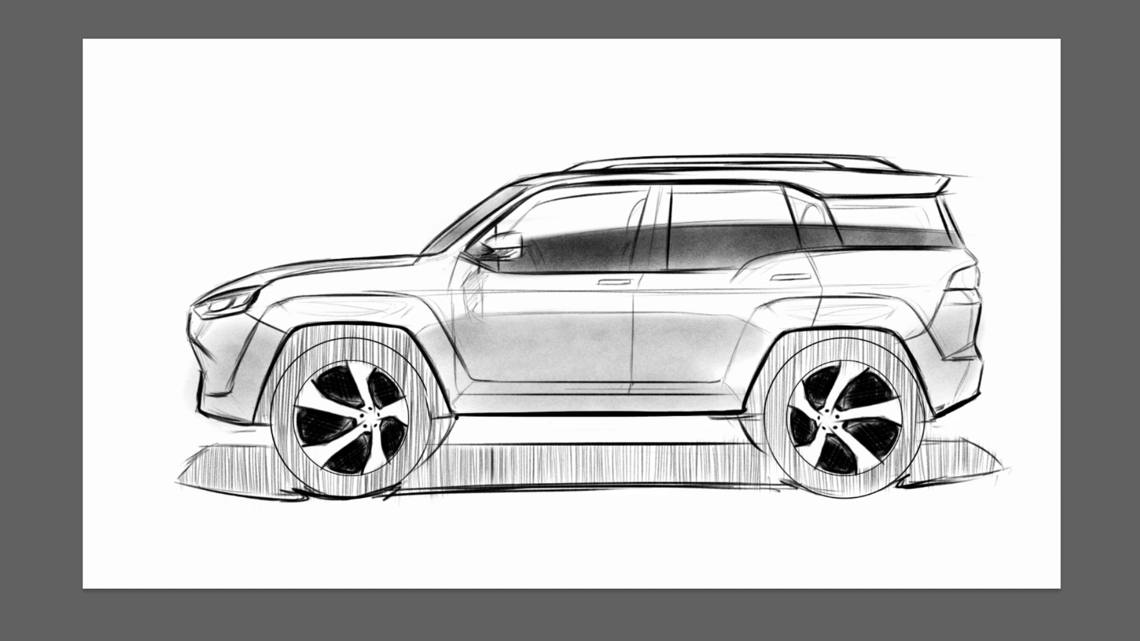